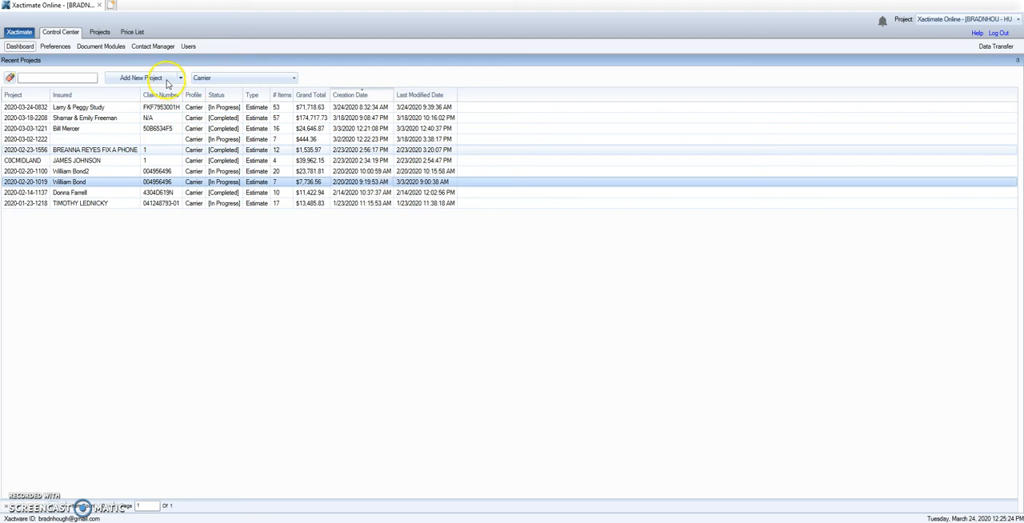
Create a new project with the Carrier profile and enter the insured's name and full property address
click(166, 80)
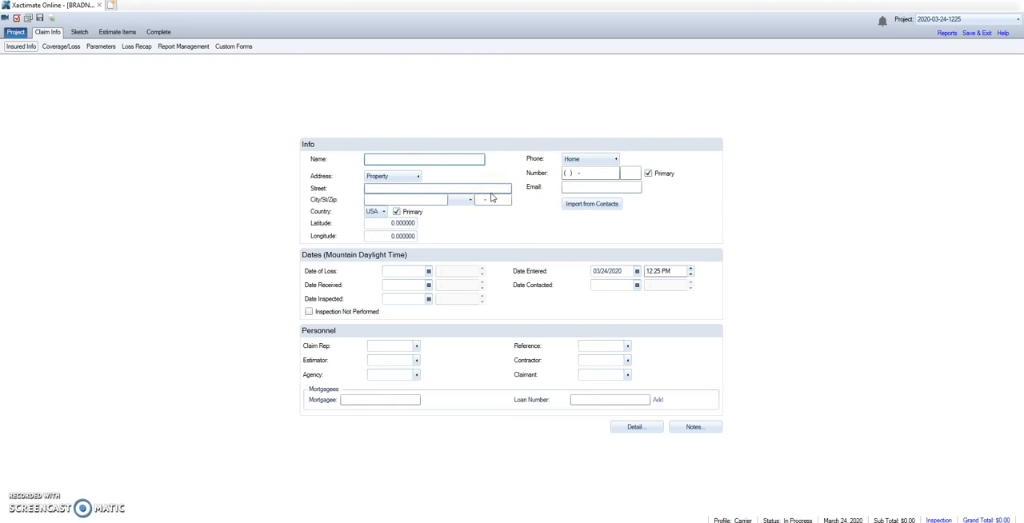
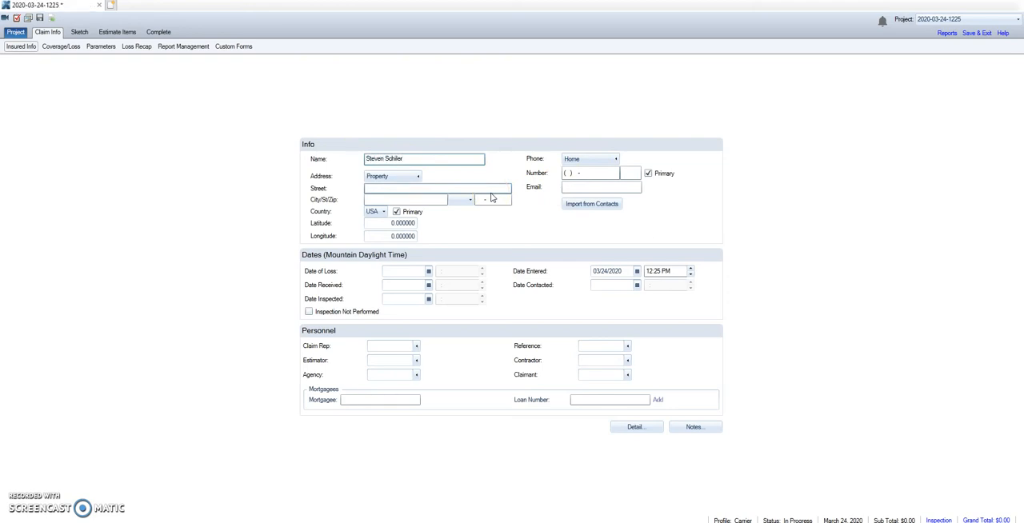
click(413, 187)
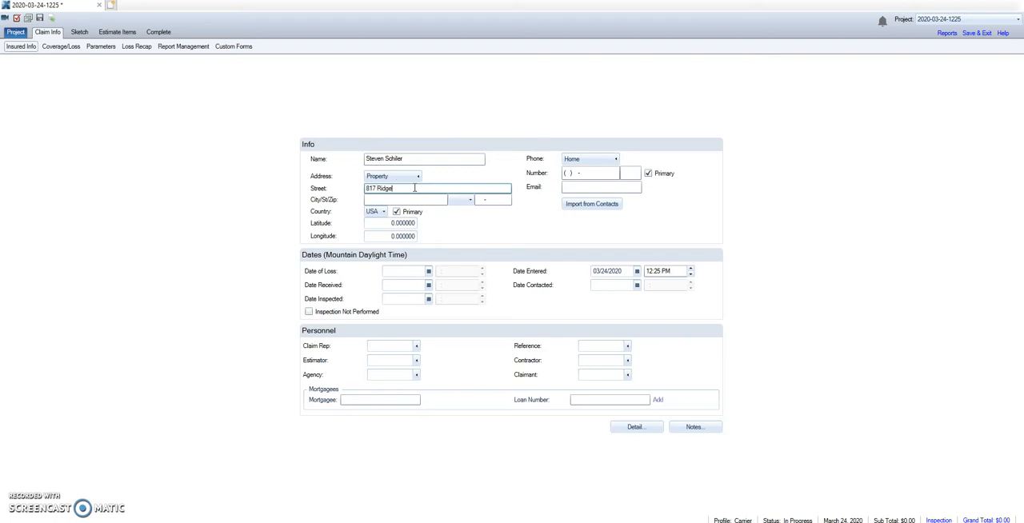
key(Tab)
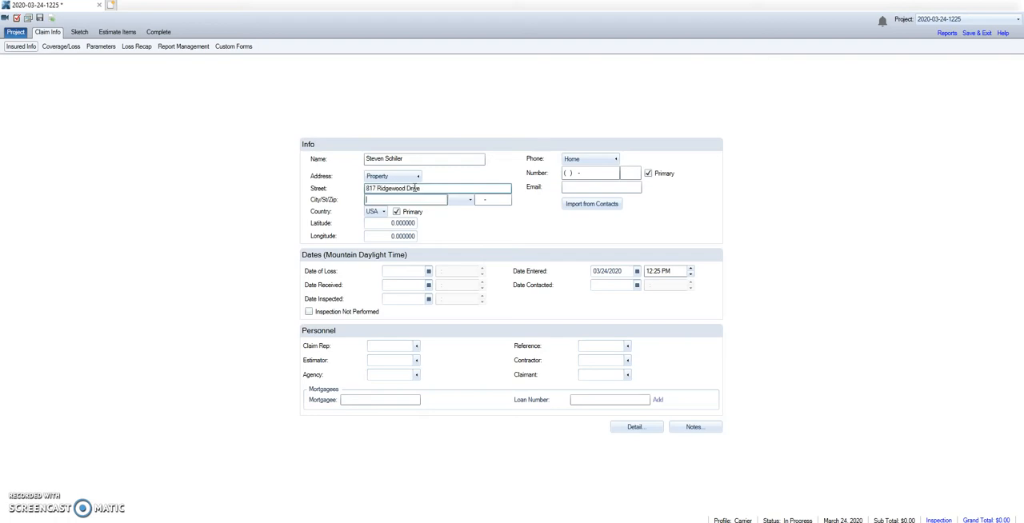
key(Tab)
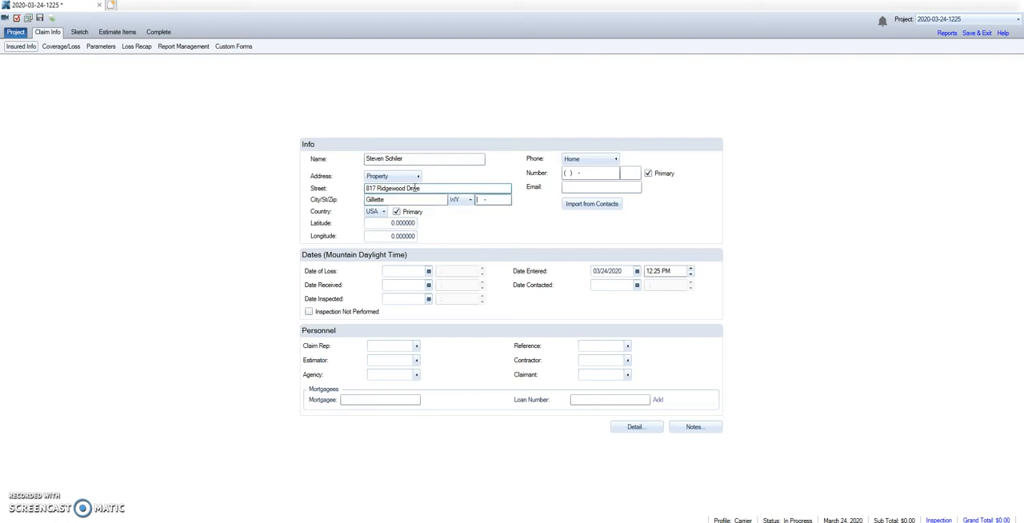
text(82716-)
Set the claim's date of loss to 07/17/2019
click(413, 271)
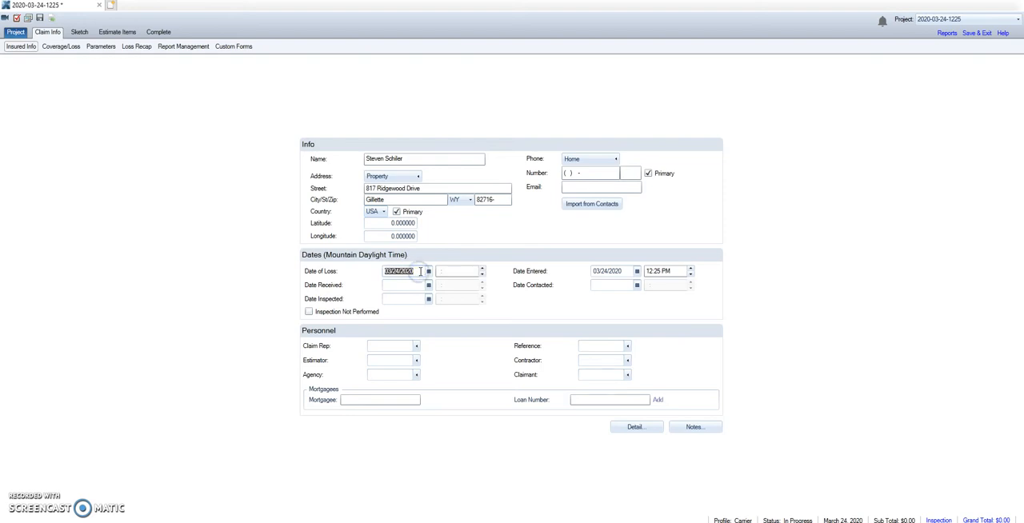
click(423, 274)
text(7/17/2019)
key(Tab)
key(Tab)
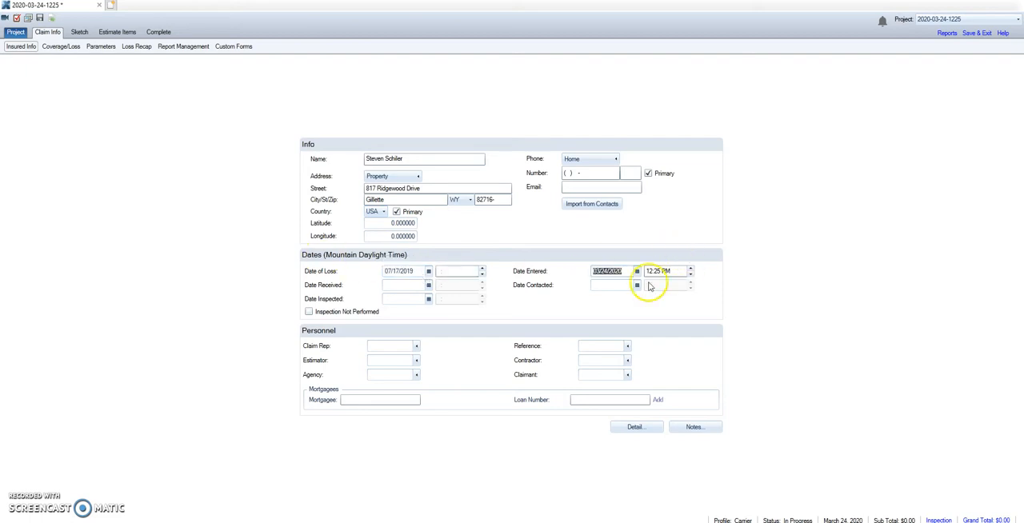
Enter 03/24/2020 as the date received and 03/02/2020 as the date contacted
click(400, 285)
text(3)
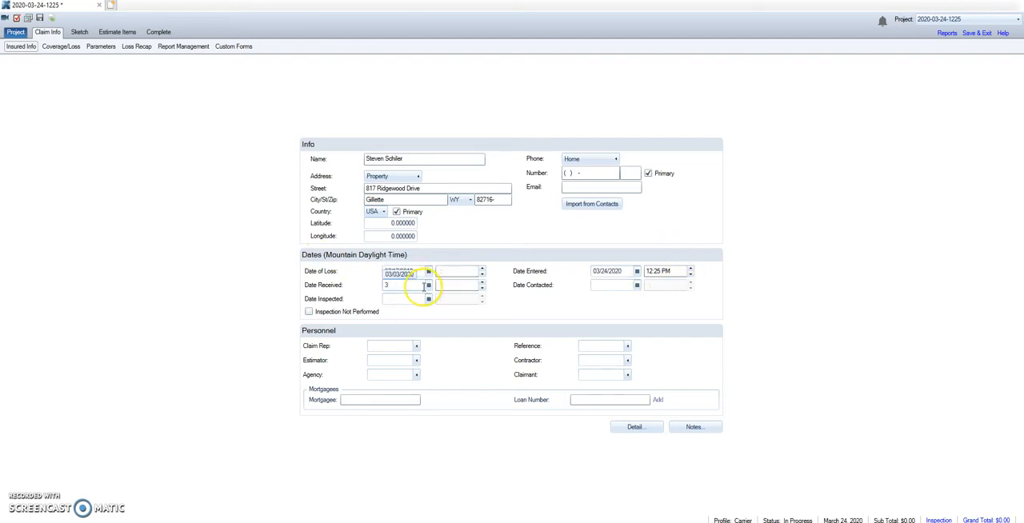
text(/24)
key(Tab)
key(Tab)
text(3/0)
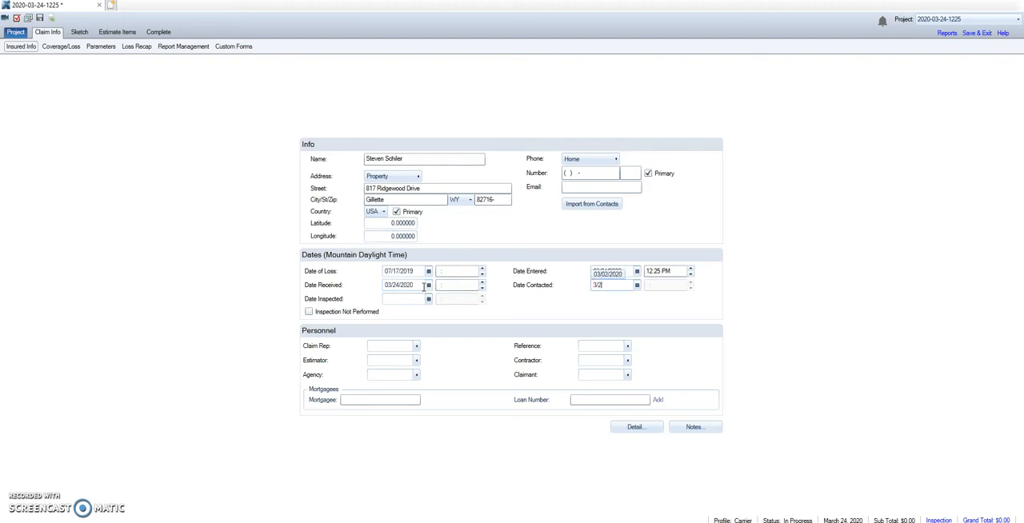
text(2)
Set the date entered, date received and date contacted to 03/16/2020
click(607, 271)
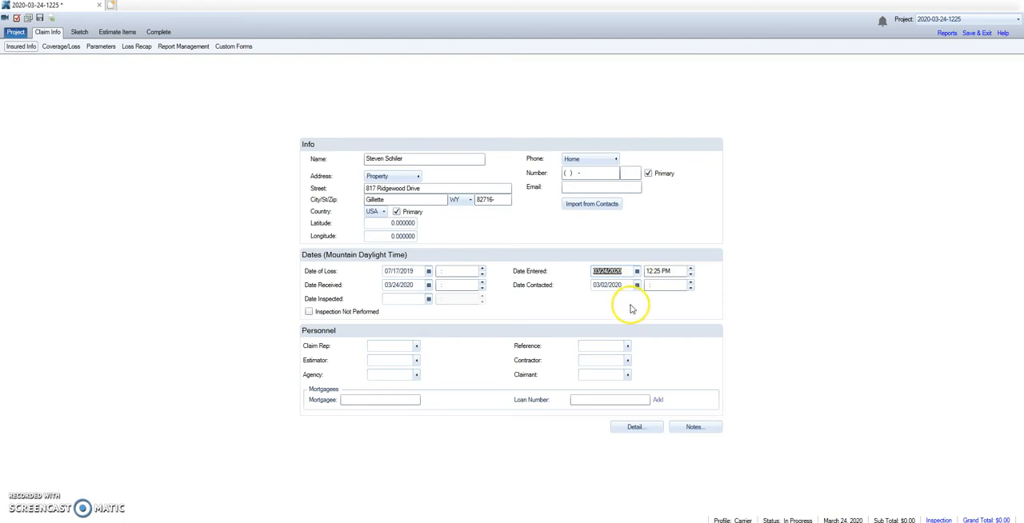
text(3/156)
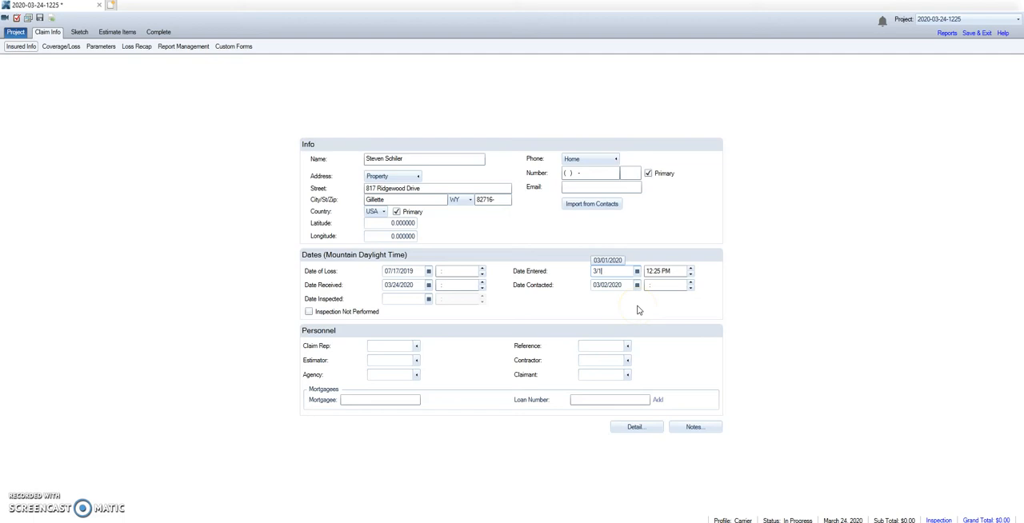
click(423, 285)
text(3/16)
click(606, 286)
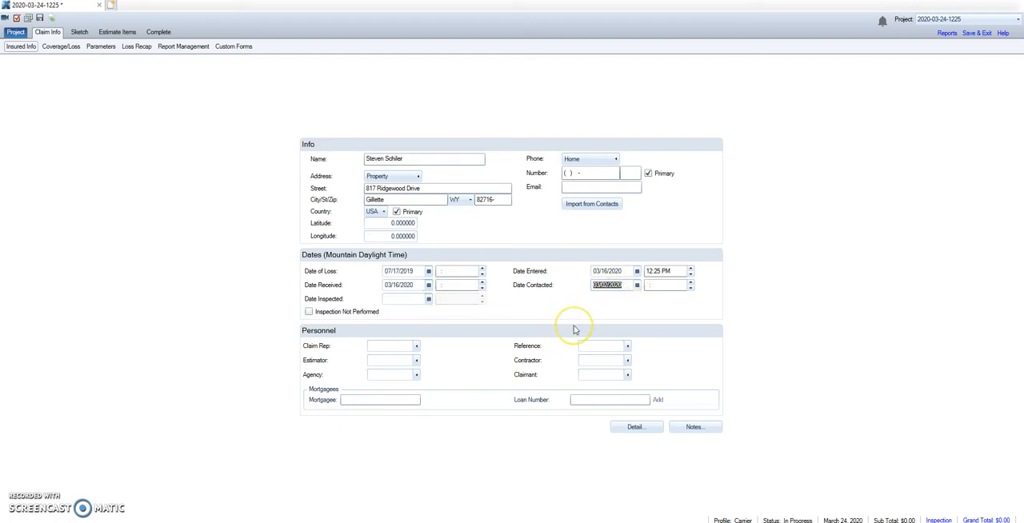
text(3/16)
Set the date inspected to 03/17/2020
click(406, 298)
text(3)
click(453, 312)
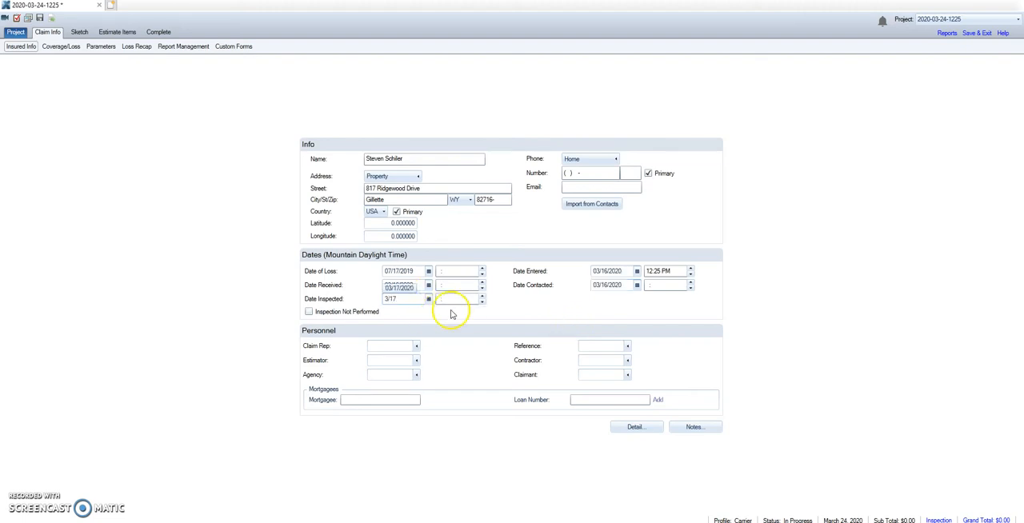
click(608, 319)
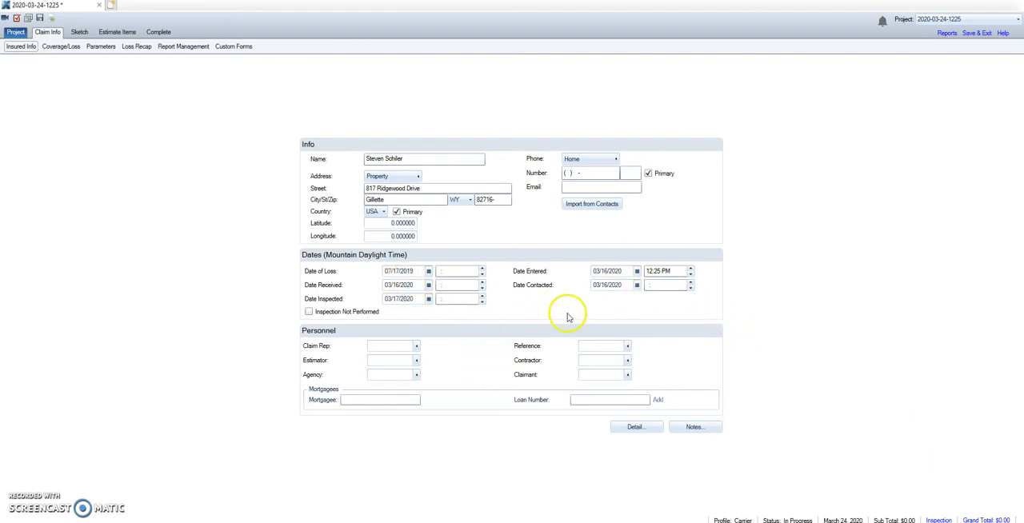
Start a new claim rep contact and fill in the rep's name and business phone number
click(417, 346)
click(663, 264)
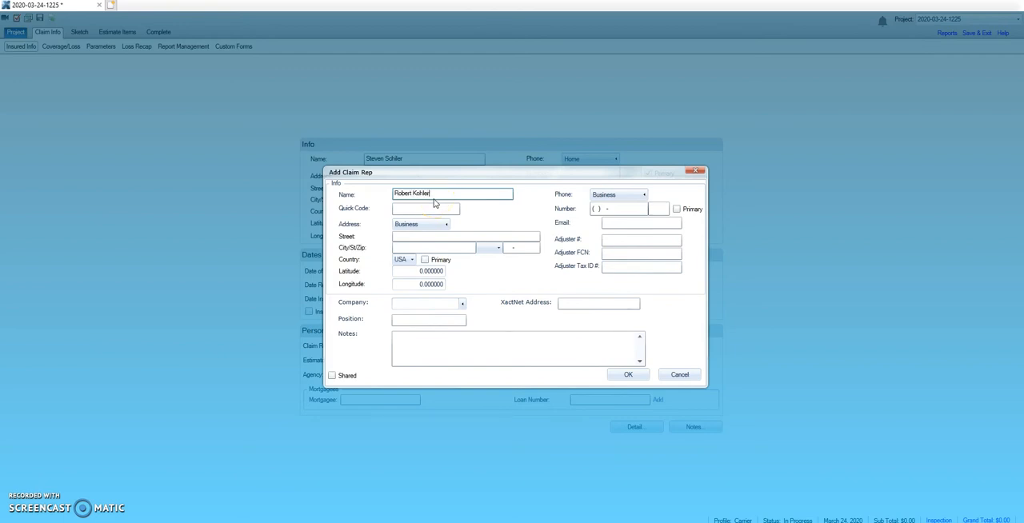
click(594, 209)
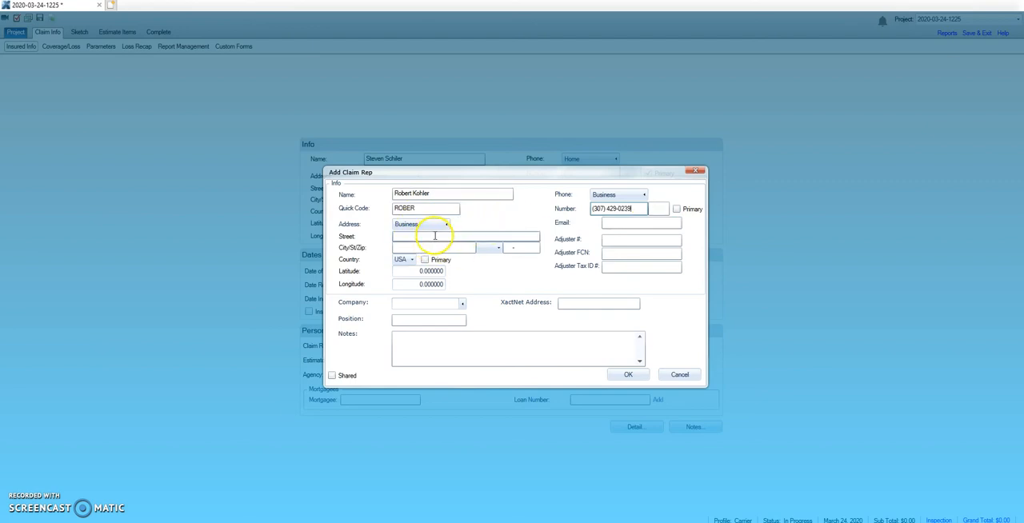
click(425, 300)
text(C)
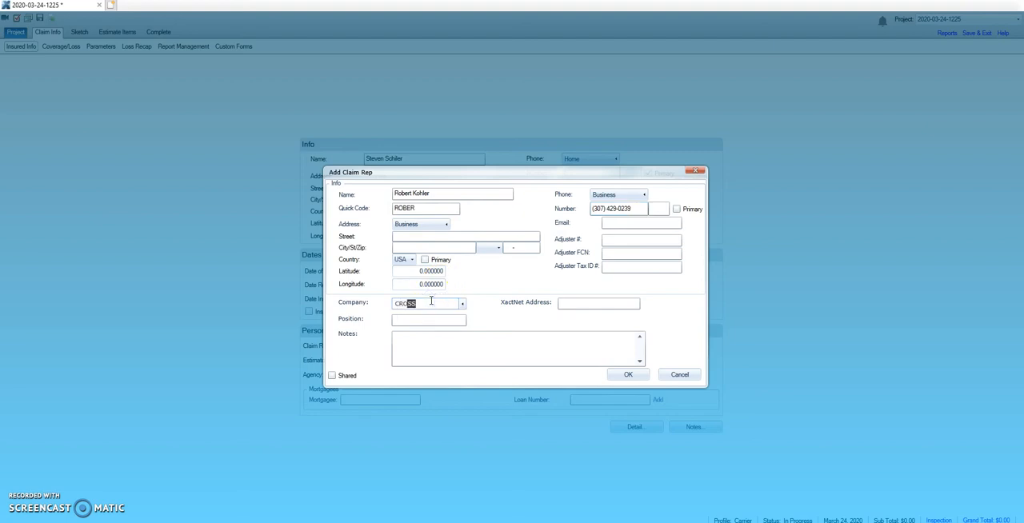
key(BackSpace)
key(BackSpace)
key(BackSpace)
key(BackSpace)
key(BackSpace)
key(BackSpace)
Assign the existing company CROSS to the new claim rep and save the contact
click(460, 304)
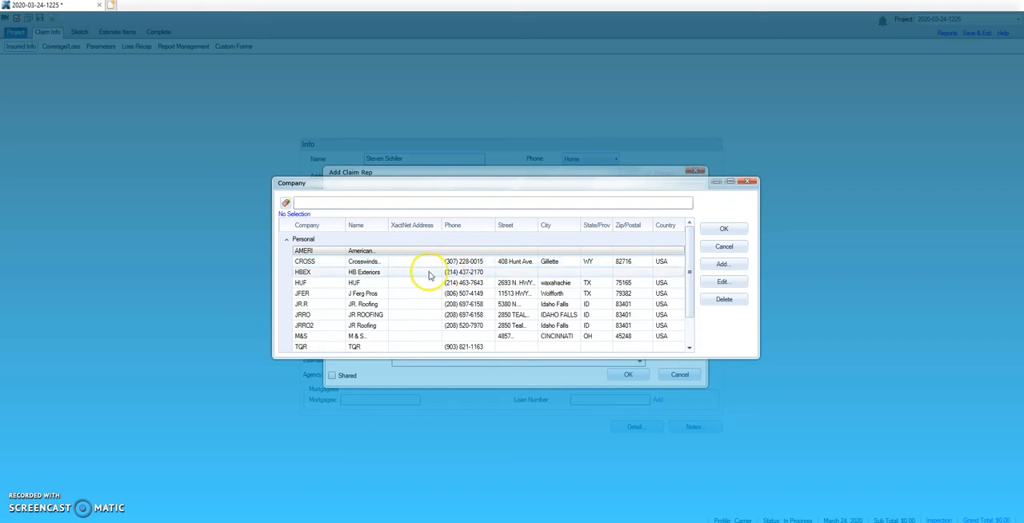
double_click(387, 262)
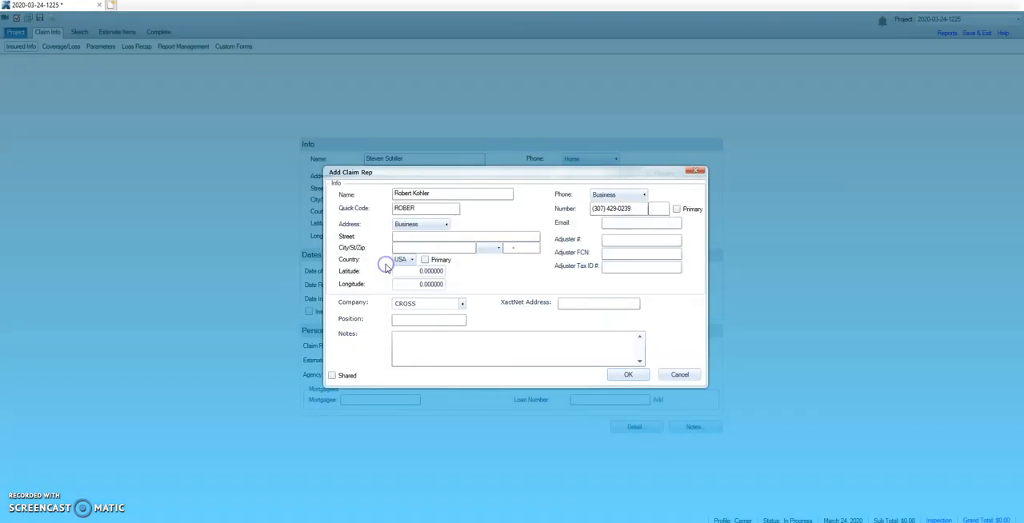
click(629, 376)
Assign the new claim rep as estimator too and enter the insured's home phone number
double_click(445, 347)
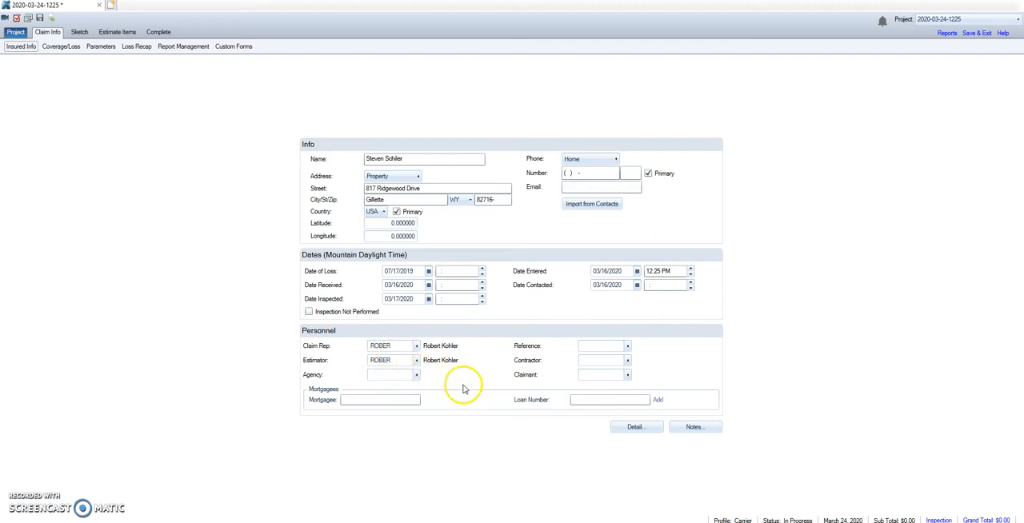
click(571, 173)
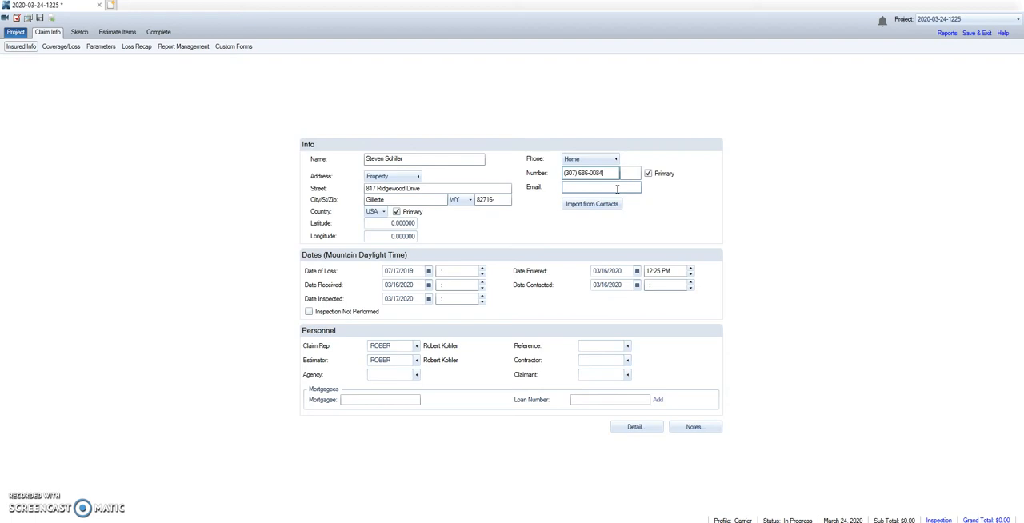
In the coverage and loss information, enter the claim and policy numbers and set the type of loss to Hail
click(112, 34)
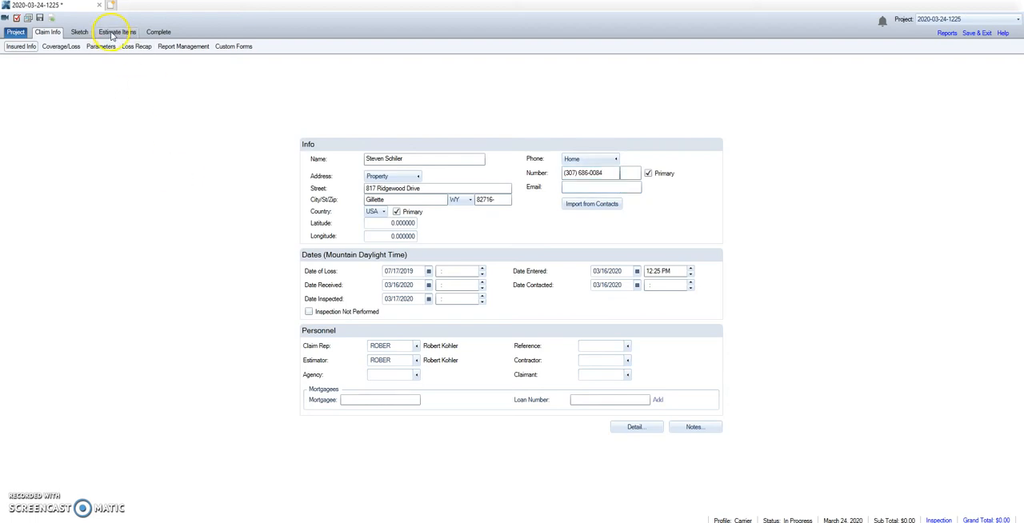
click(71, 48)
click(374, 185)
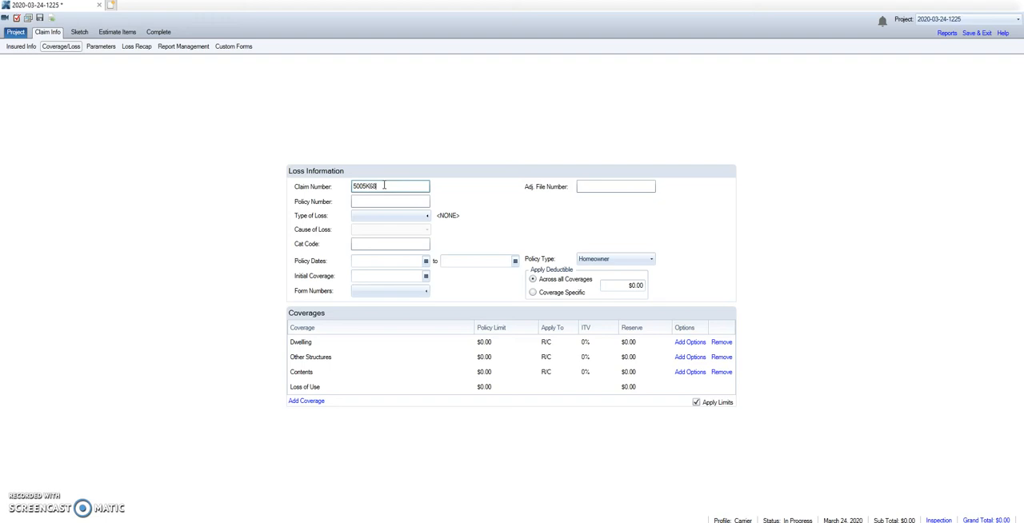
click(364, 202)
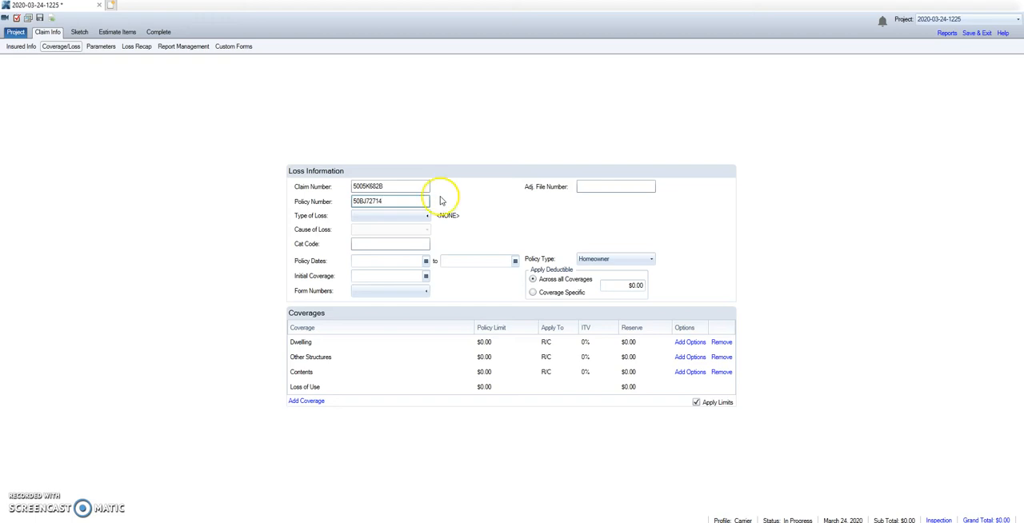
click(413, 187)
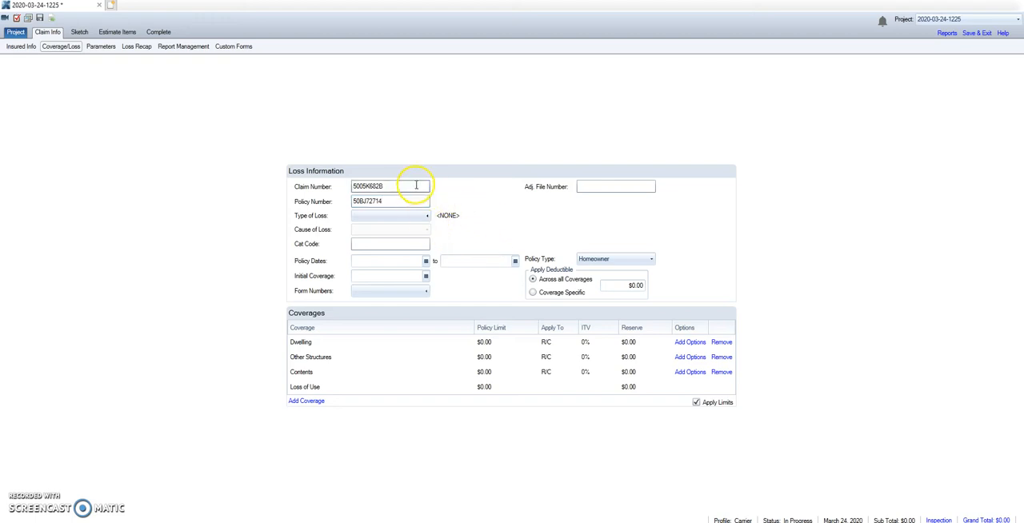
click(400, 201)
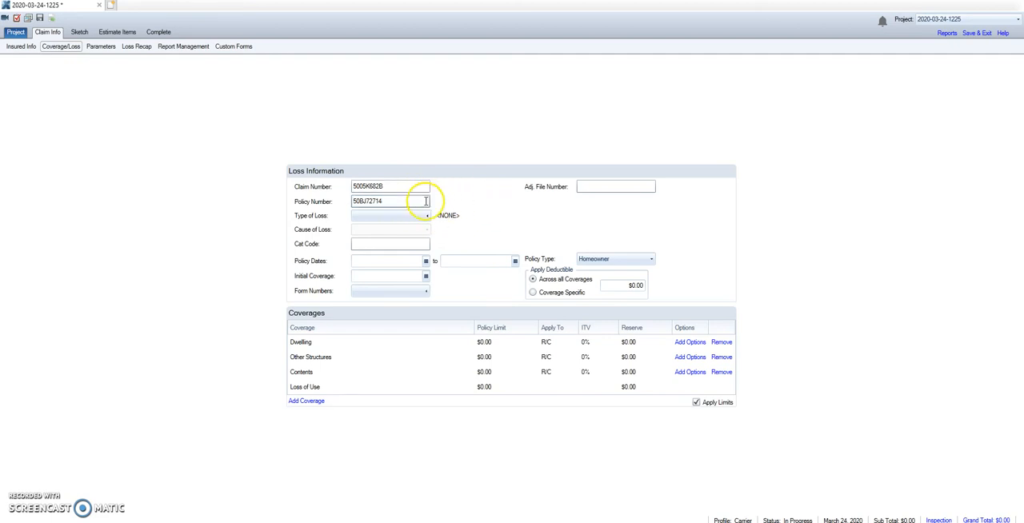
click(427, 216)
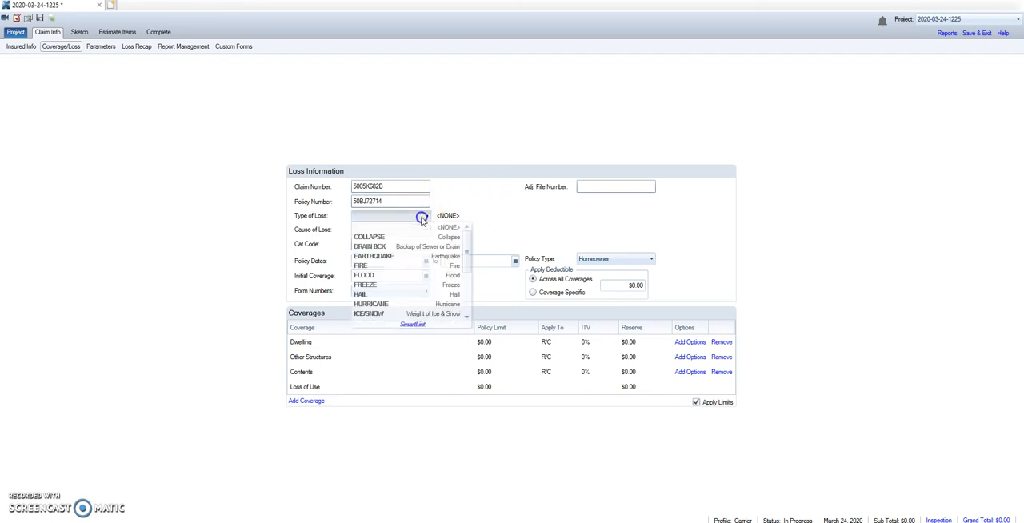
click(411, 295)
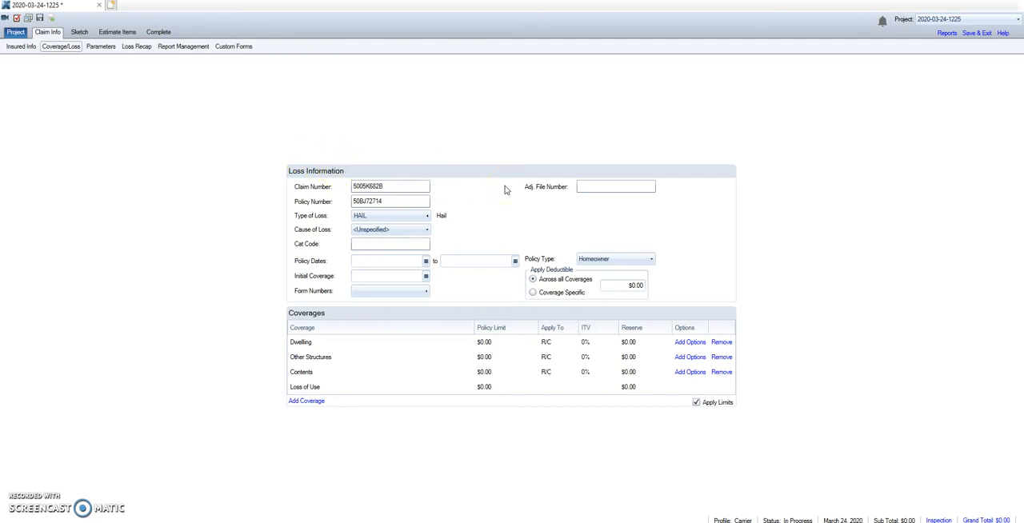
Start the estimate items and apply the Gillette, WY price list WYGI8X_MAR20 to the project
click(125, 33)
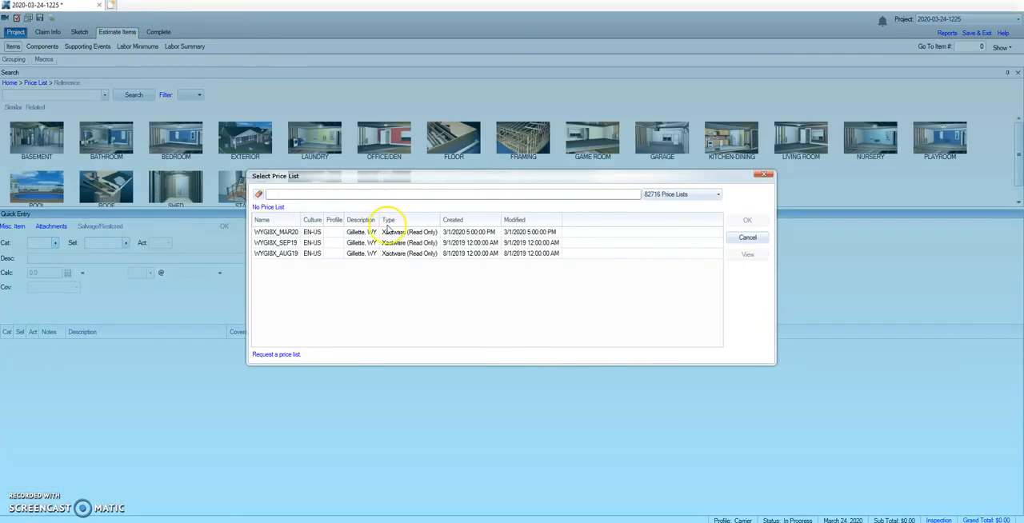
double_click(462, 233)
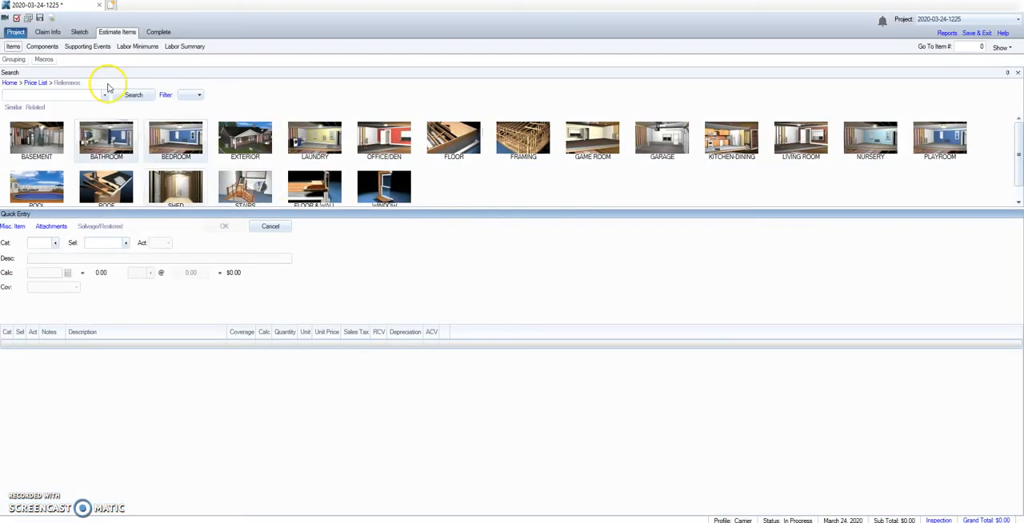
Search for "laminated high grade" and add RFG400I, the high grade impact resistant shingle with felt, to the estimate
click(71, 94)
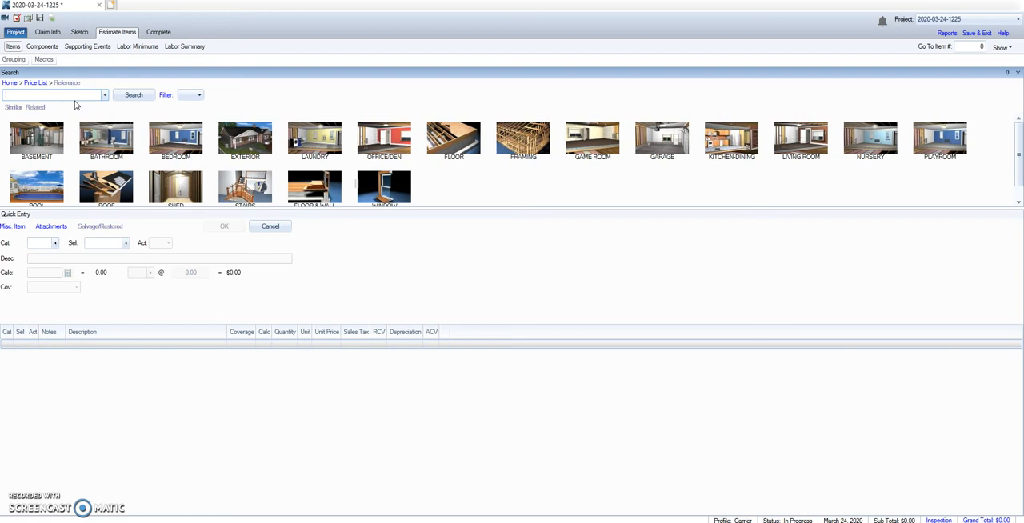
text(laminated high grade)
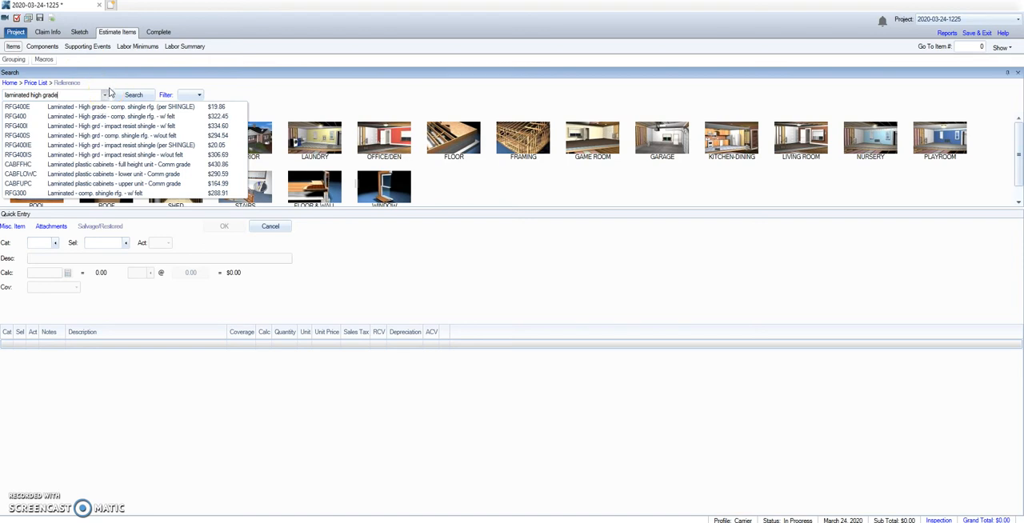
click(118, 127)
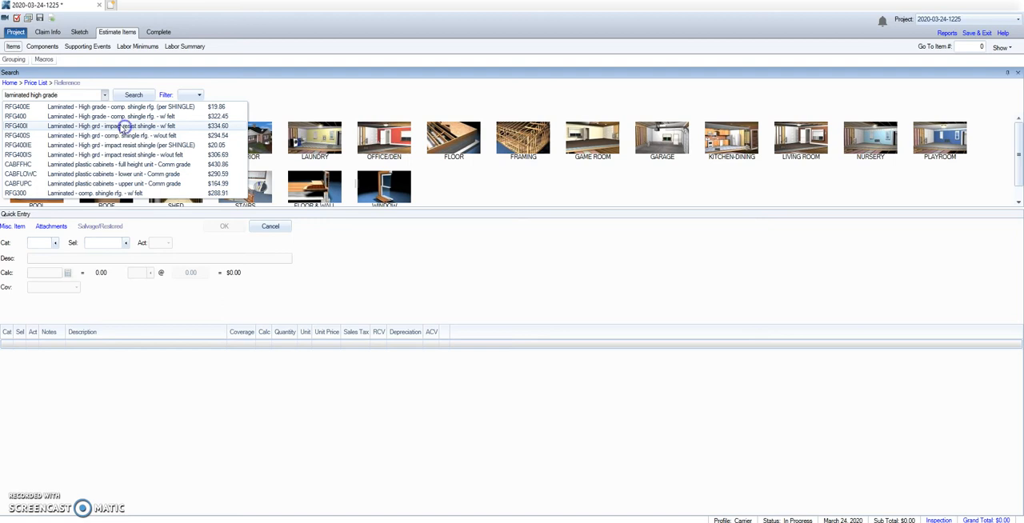
click(124, 128)
Search for and add RFGRIDGC, the composition shingle ridge cap, and RFGDRIP, the standard drip edge, to the estimate
click(72, 98)
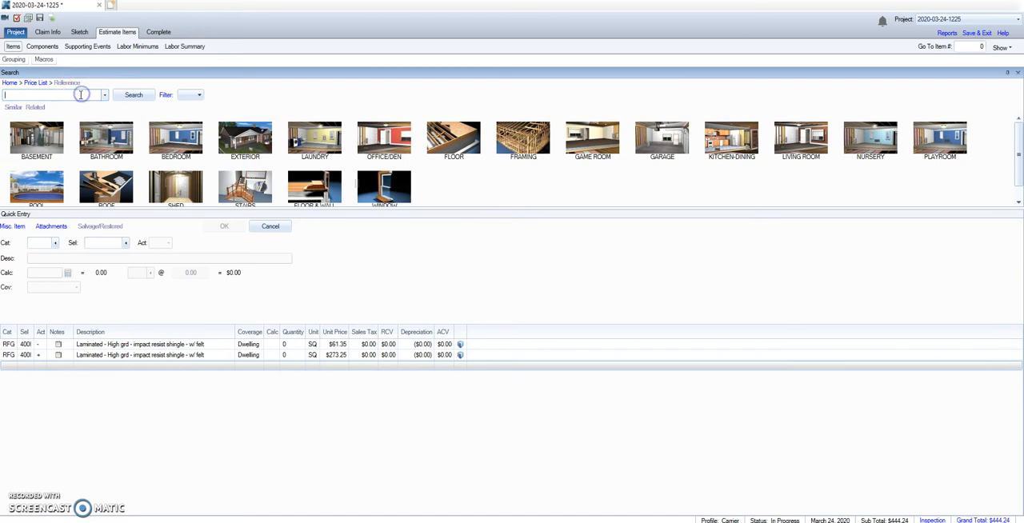
text(ridge cap)
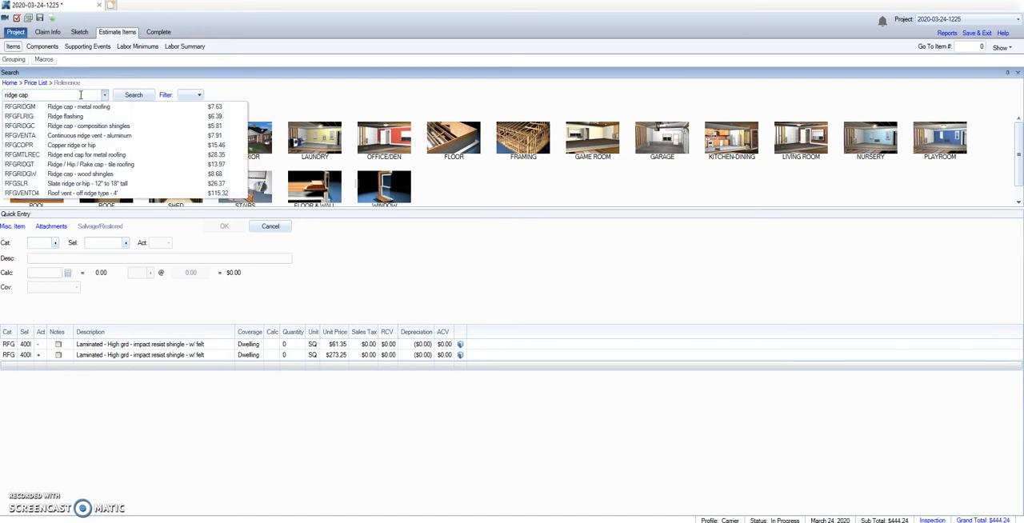
click(136, 130)
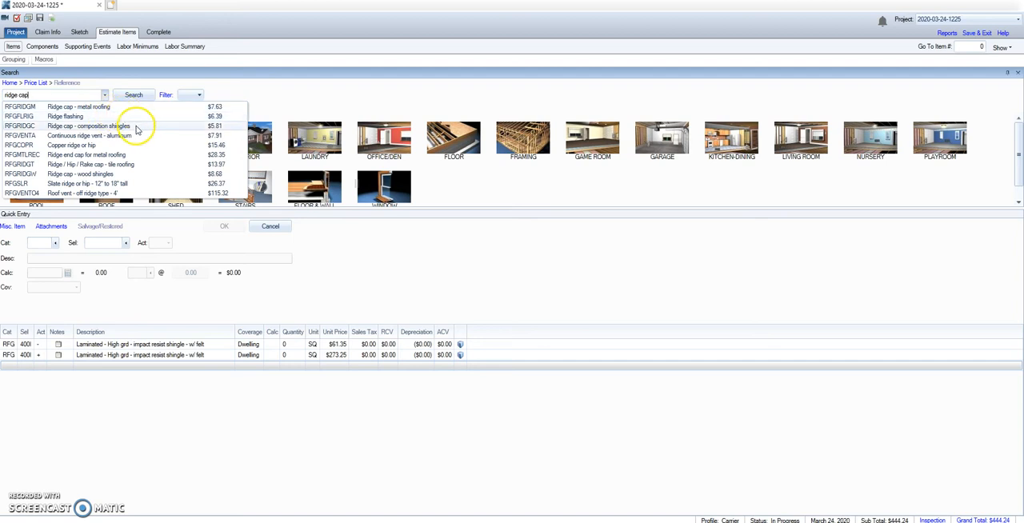
click(136, 130)
click(82, 97)
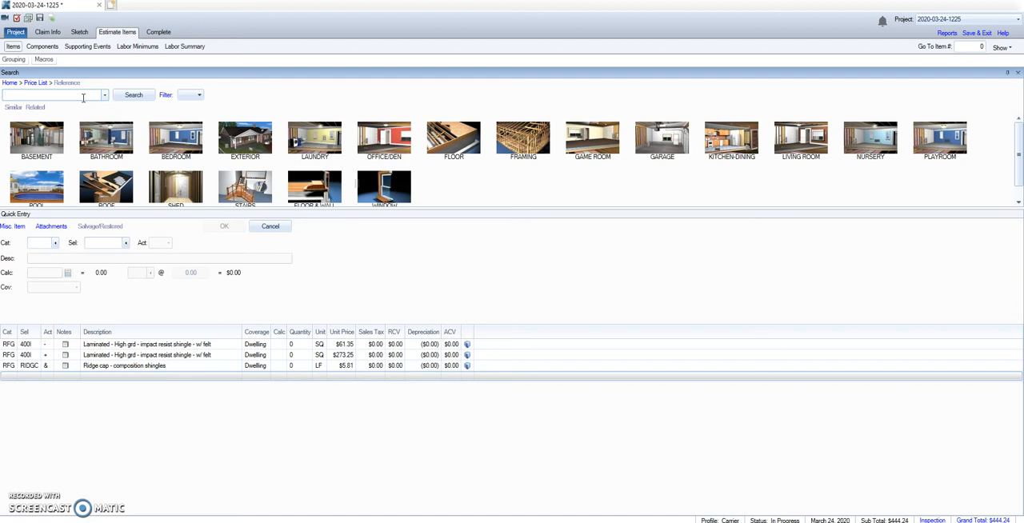
text(drip edge)
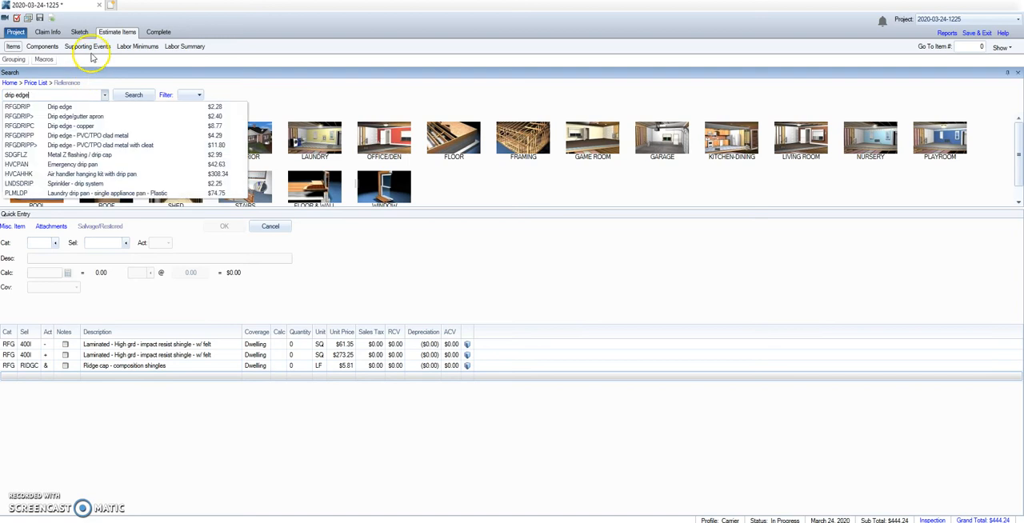
click(95, 104)
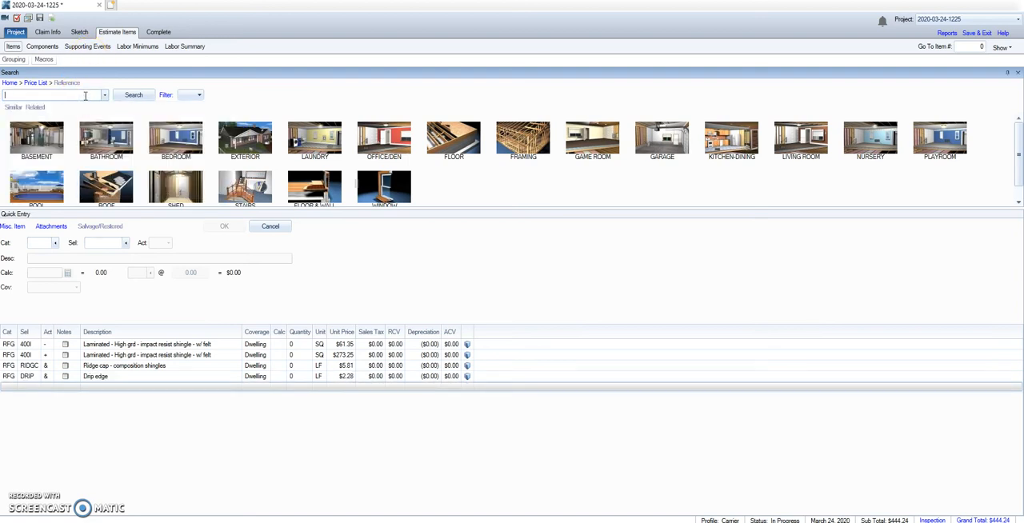
Add the standard flue cap FPLFLCP and the standard pipe jack flashing RFGFLPIPE to the estimate
text(flue cap)
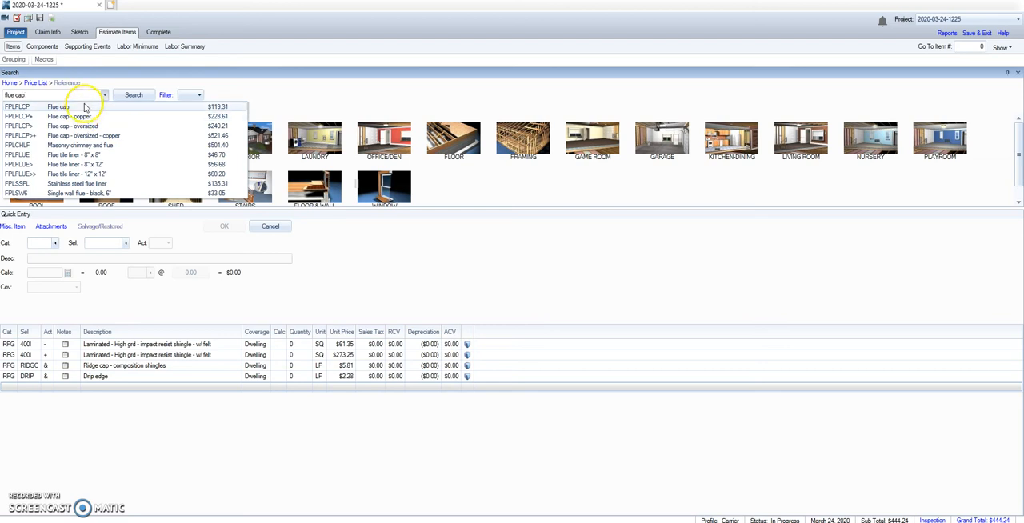
click(84, 107)
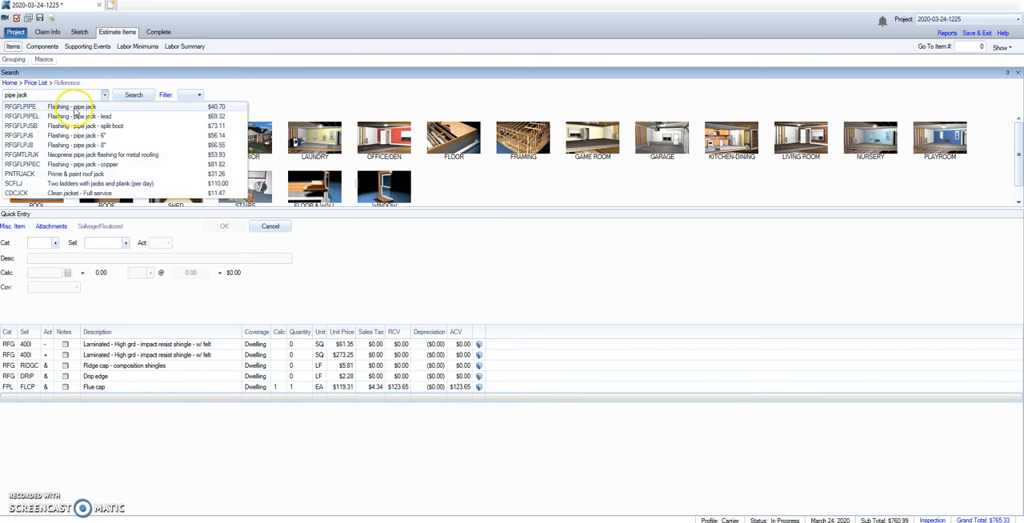
click(73, 108)
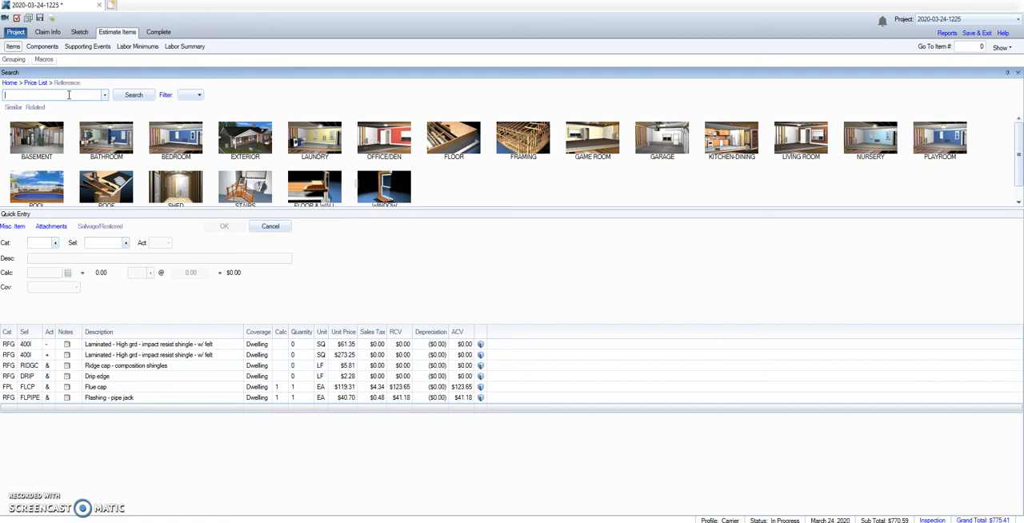
Add the asphalt universal starter course RFGASTR- and the ice & water barrier RFGIWS to the estimate
text(starter)
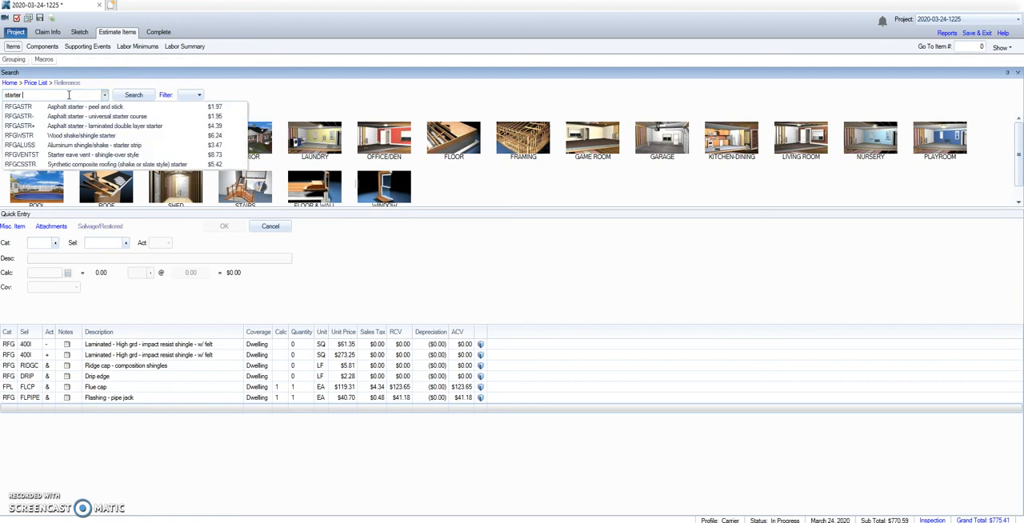
click(88, 104)
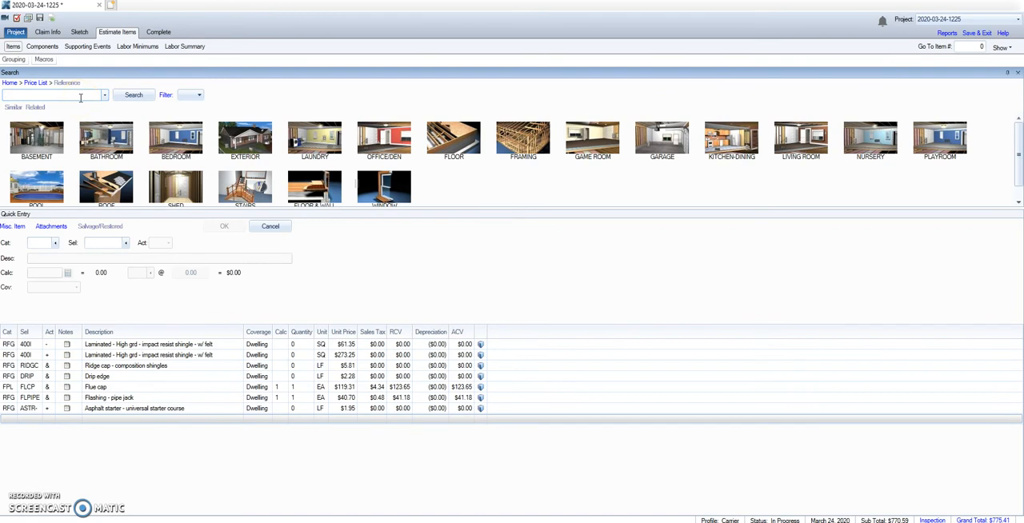
text(ice and)
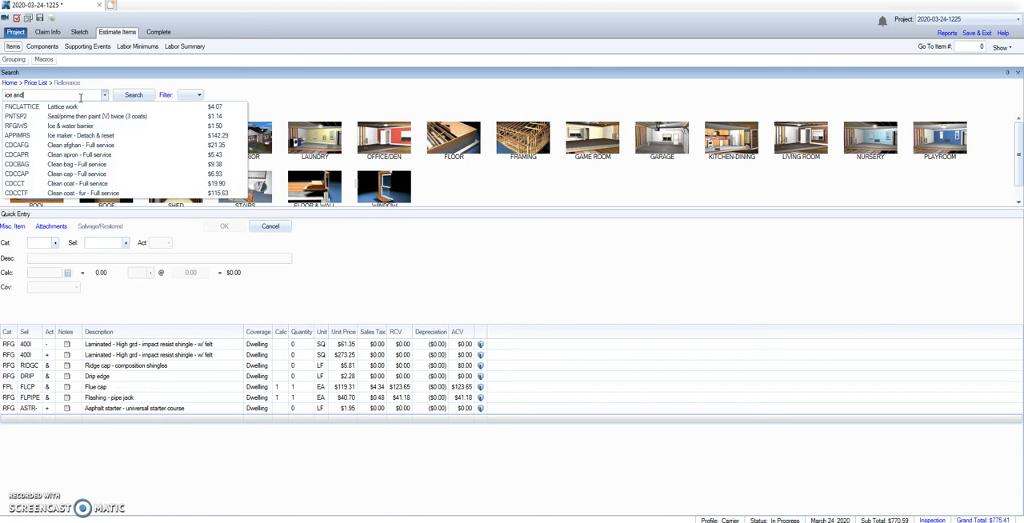
click(102, 125)
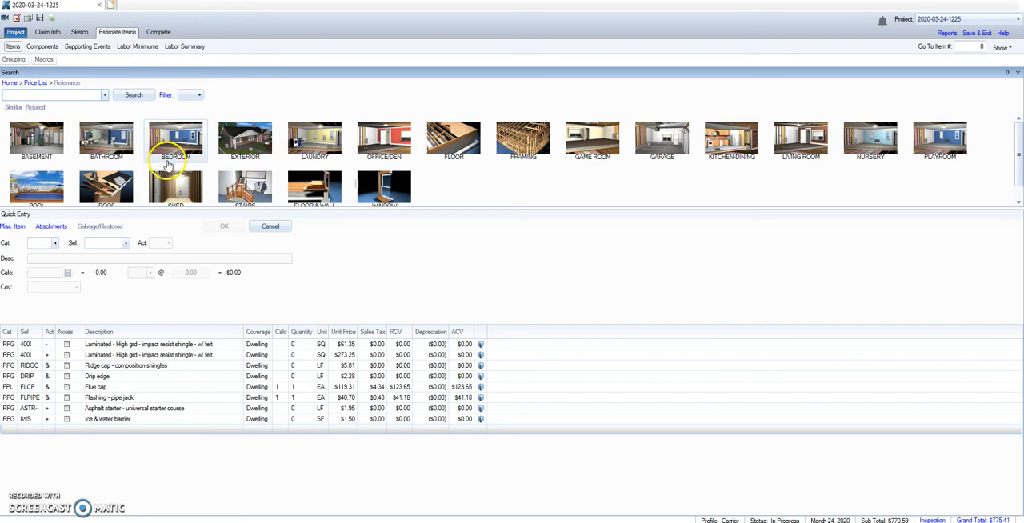
Add the additional charge for high roof (2 stories or greater) and the sheet metal fireplace chimney chase cover FPLCCAPM
text(high roof)
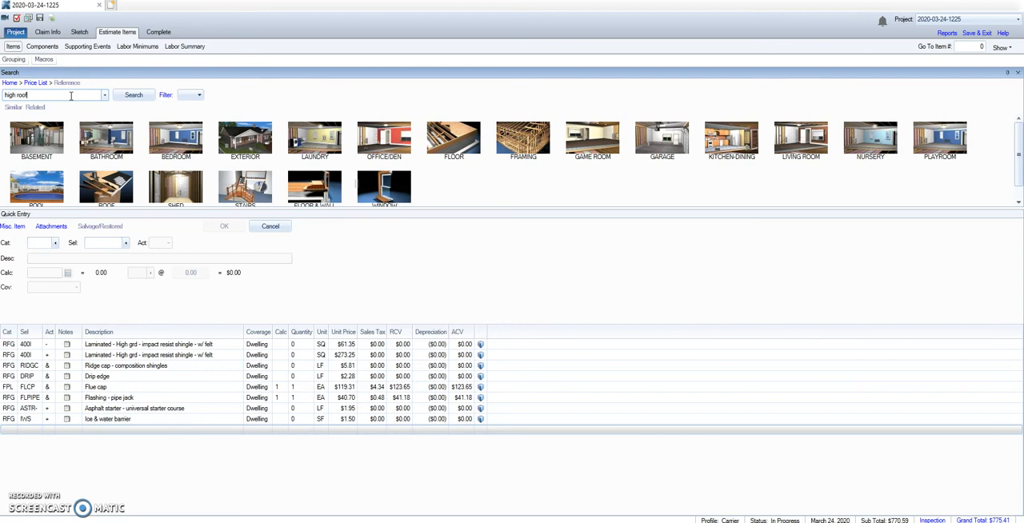
click(106, 135)
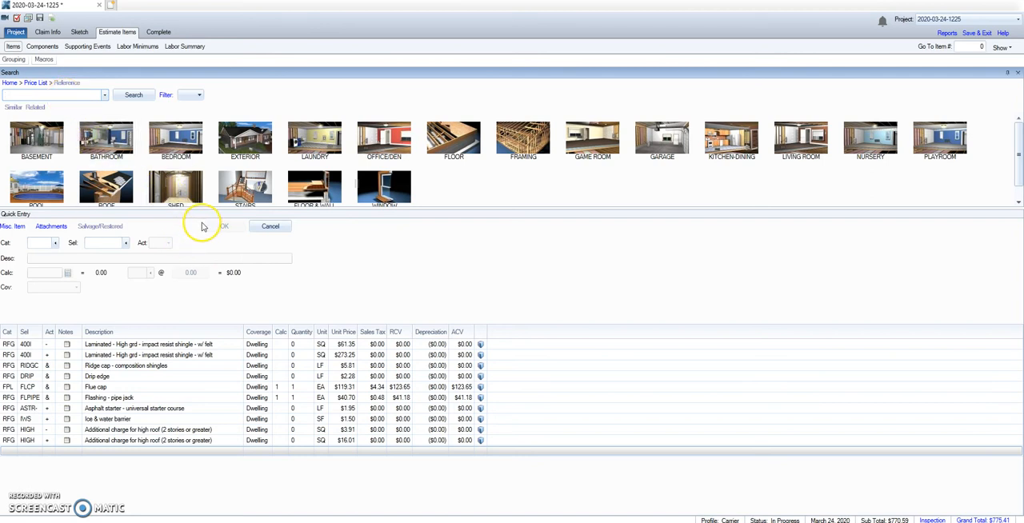
click(61, 96)
text(fireplace chimney)
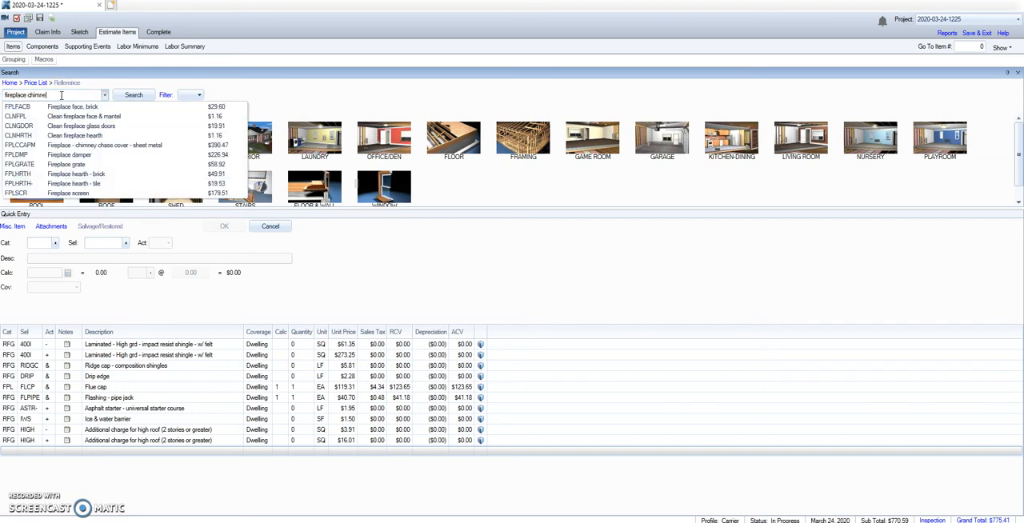
click(89, 107)
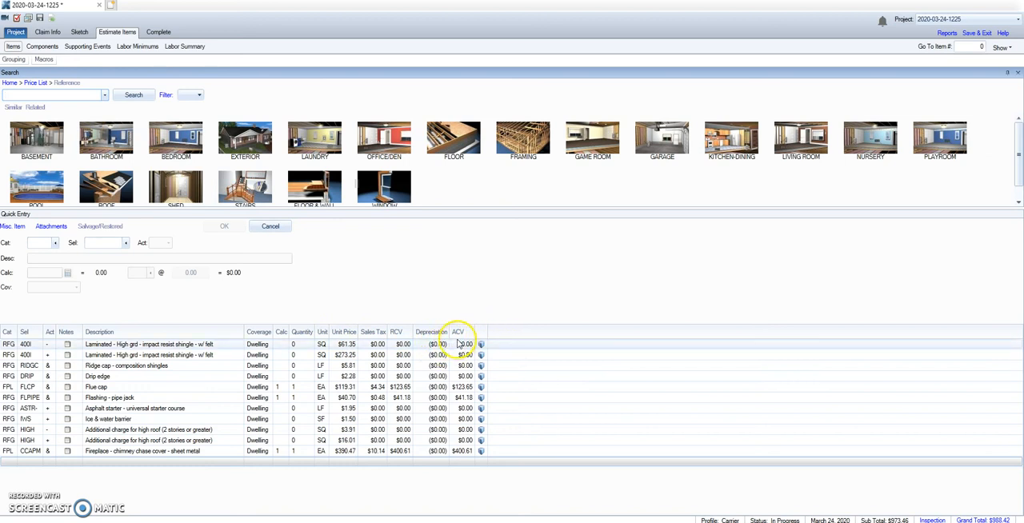
Add a new group Shed (SHED) under the project, then return to the project's main group
click(13, 60)
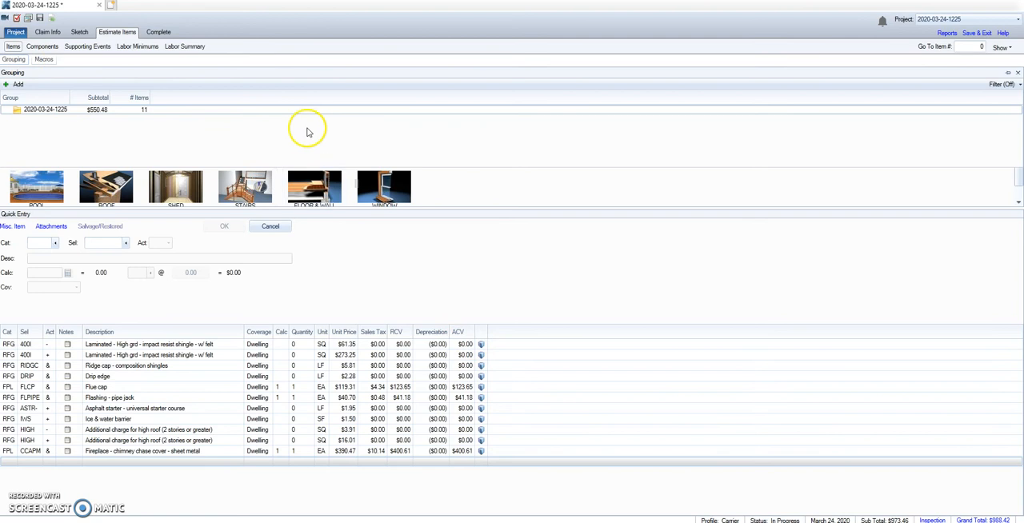
click(19, 61)
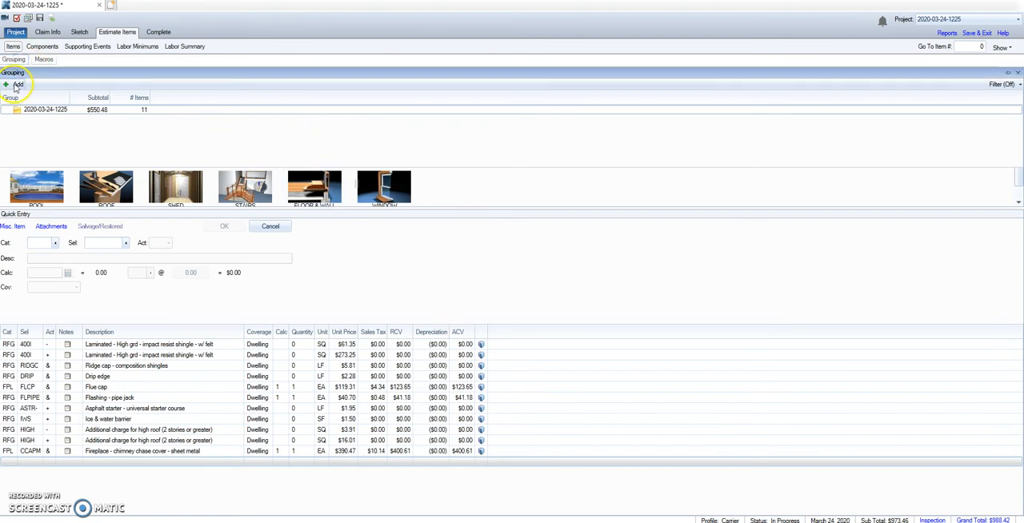
click(17, 85)
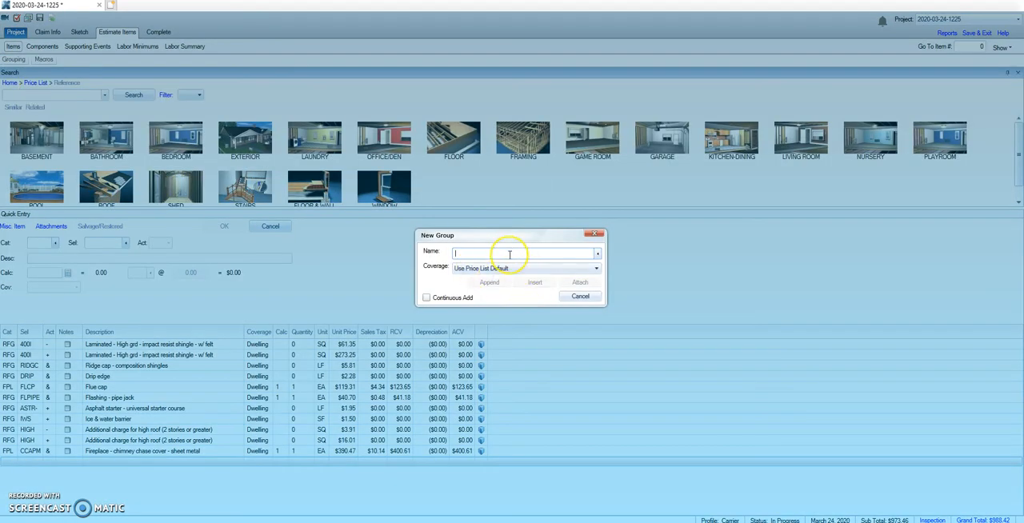
text(Roof)
key(Return)
click(13, 59)
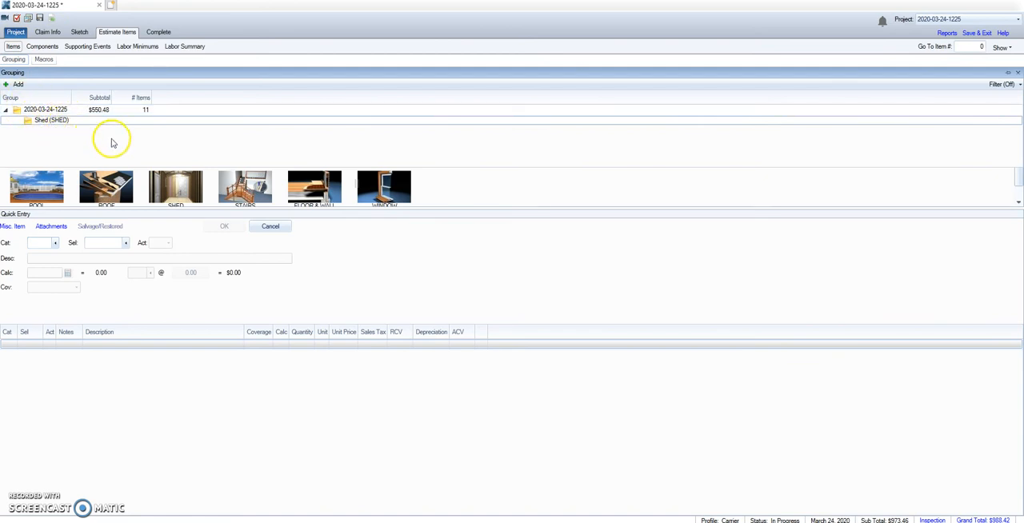
double_click(45, 109)
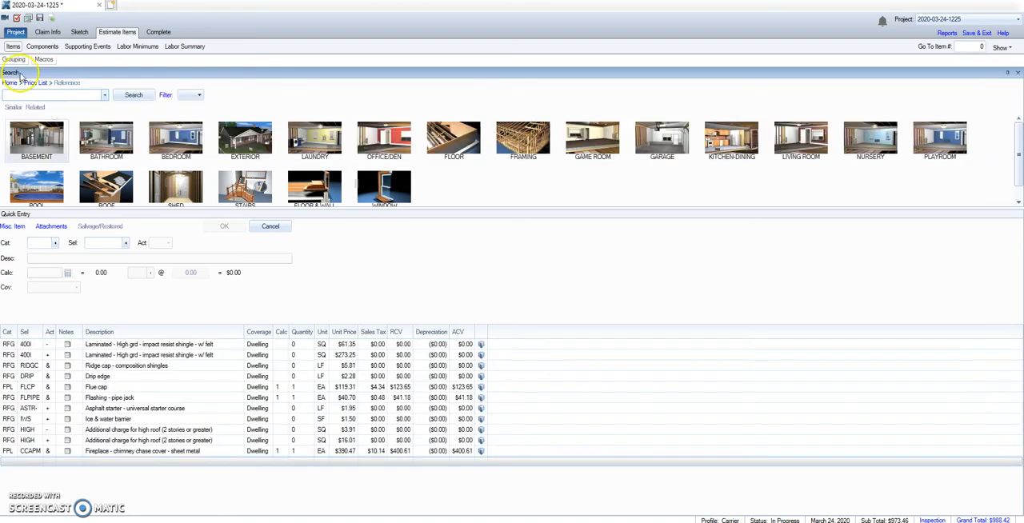
Open the Shed group and add RFG400I, the high grade impact resistant laminated shingle with felt
click(13, 60)
double_click(50, 119)
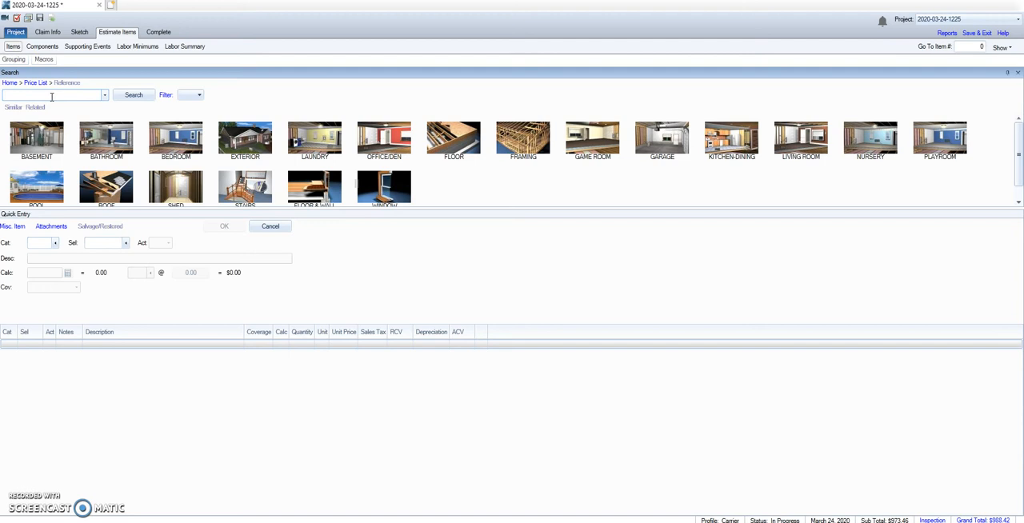
text(laminated)
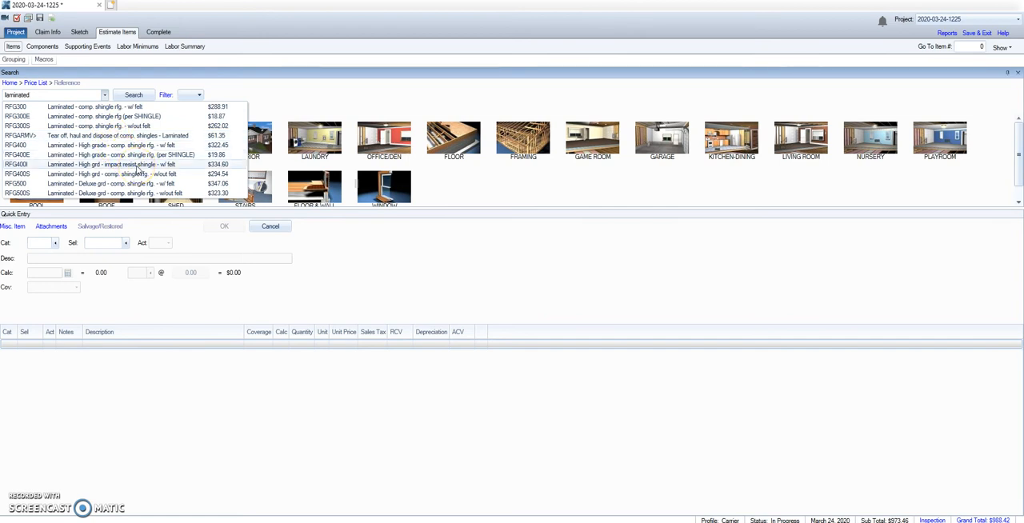
click(138, 166)
Add the composition shingle ridge cap, drip edge and asphalt universal starter course to the Shed group
click(69, 94)
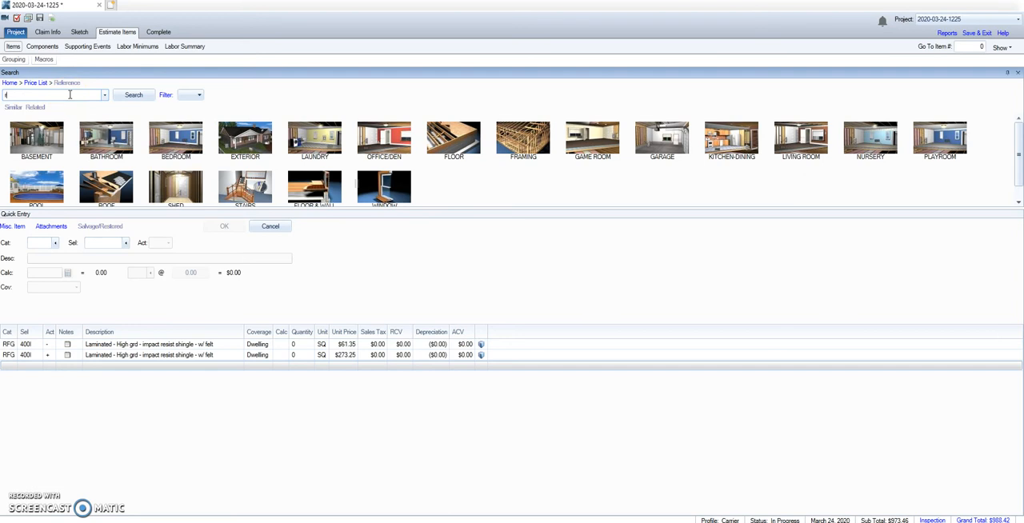
click(149, 111)
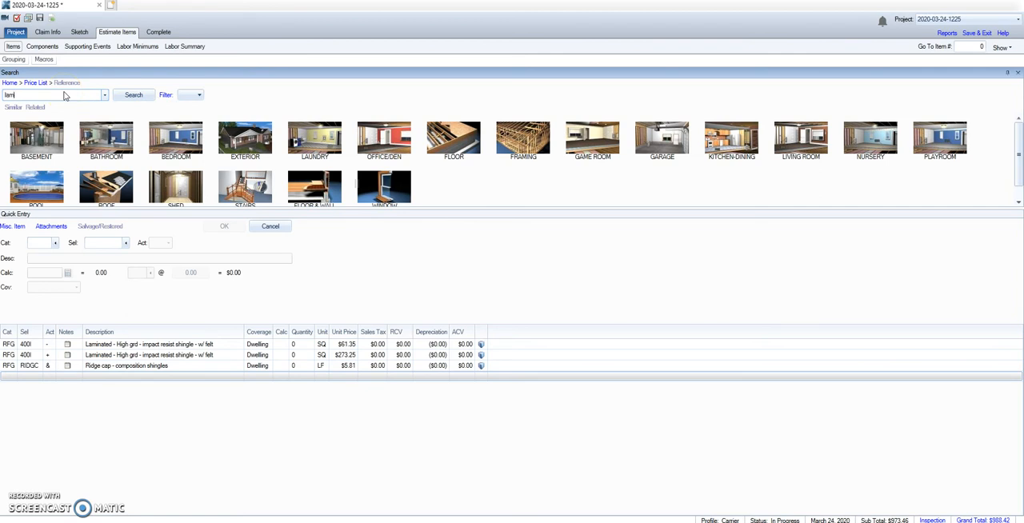
key(BackSpace)
click(68, 104)
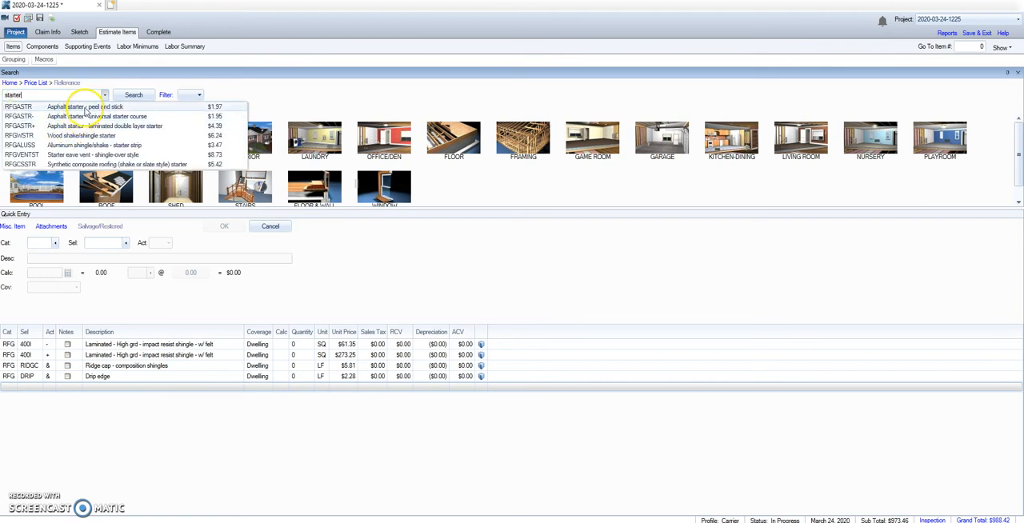
click(86, 117)
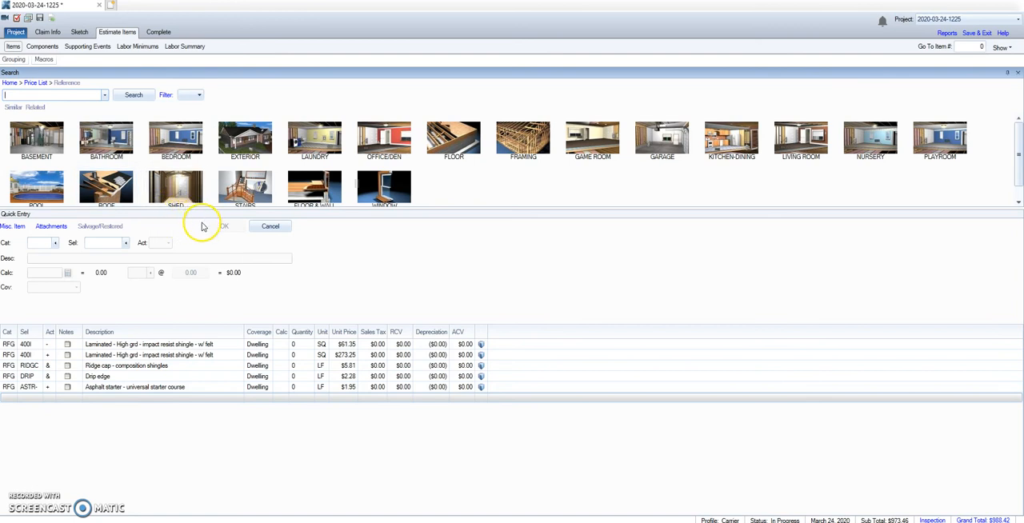
In the project's main group, set the laminated shingle quantities to 15.45 SQ for removal and 17 SQ for replacement
click(25, 63)
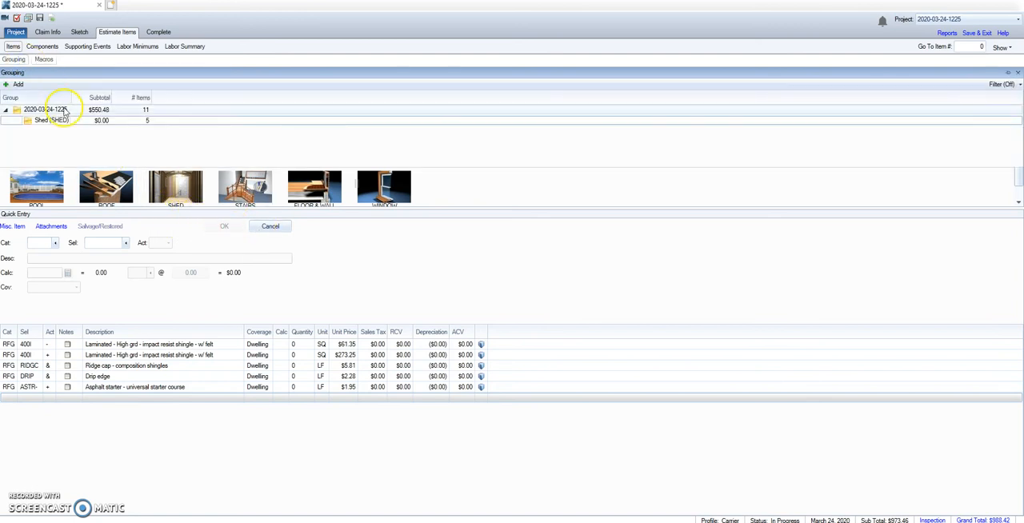
click(64, 109)
click(296, 344)
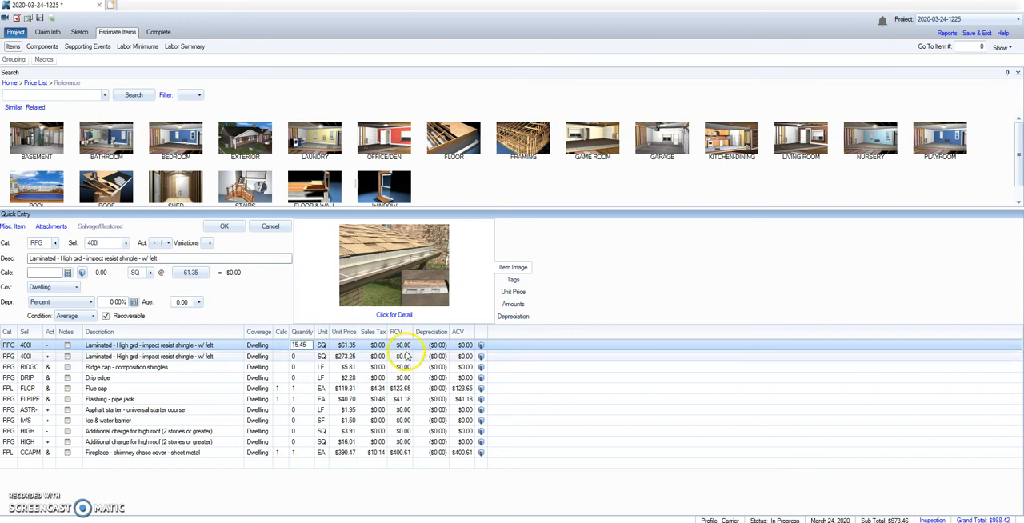
click(306, 356)
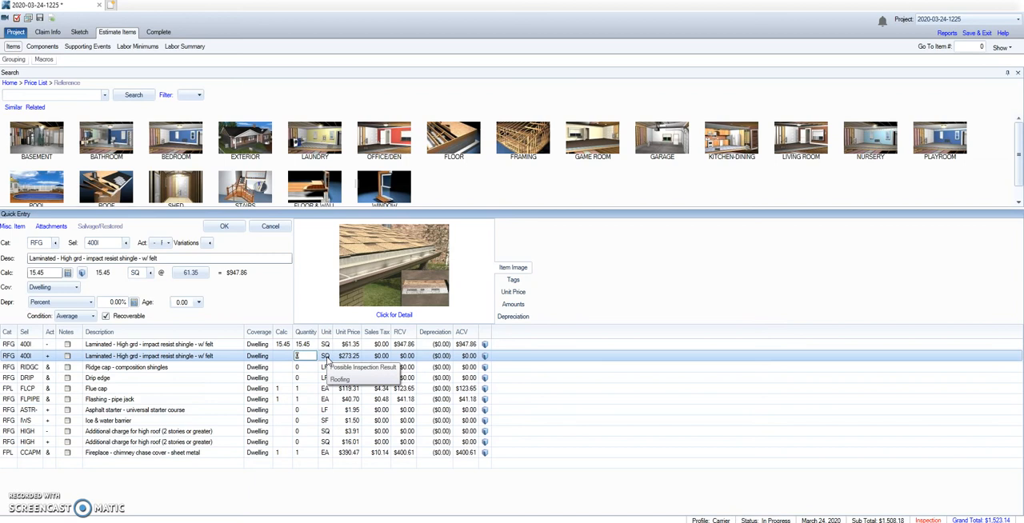
text(17)
Set the ridge cap quantity to 47.58 LF and the drip edge quantity to 160.09 LF
click(301, 369)
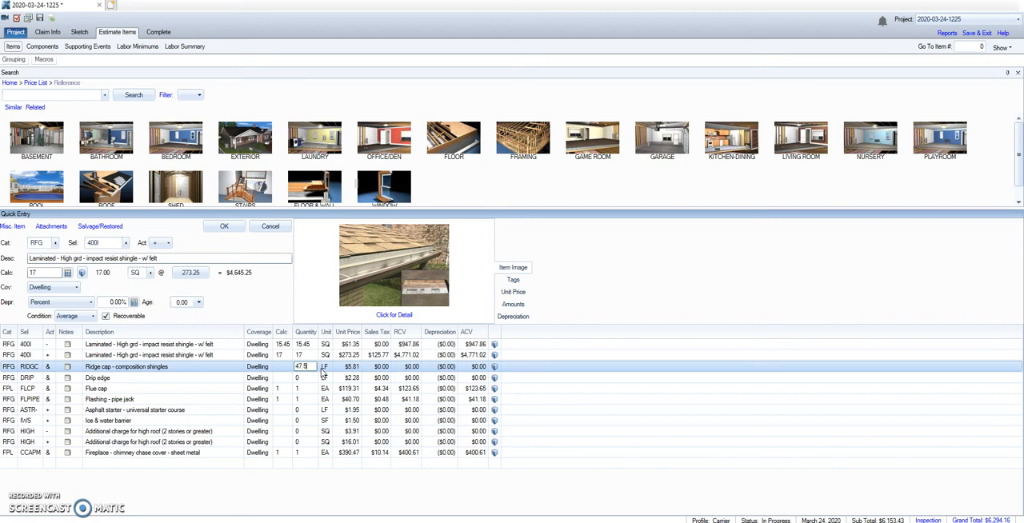
click(300, 378)
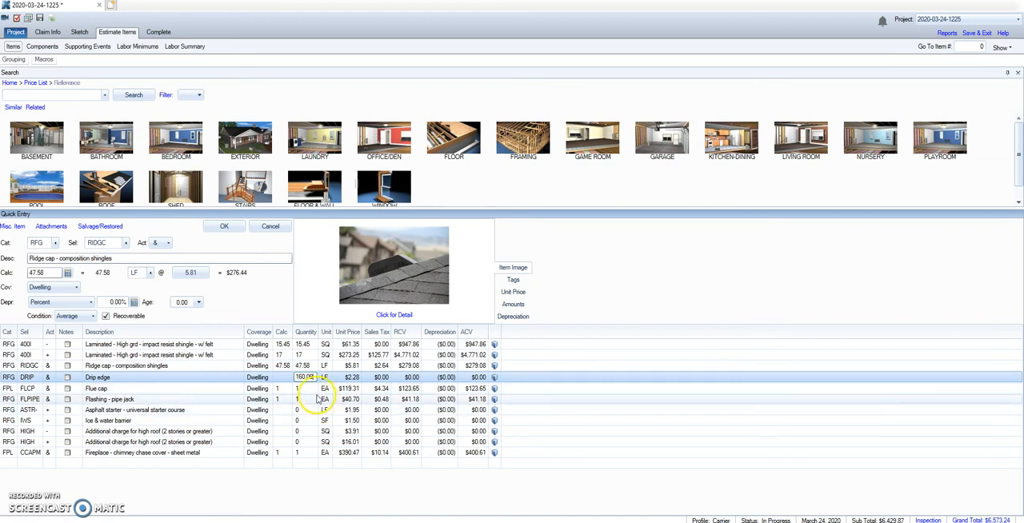
Set the main group's flue cap and pipe jack flashing quantities to 2 EA each
click(302, 389)
text(2)
click(311, 400)
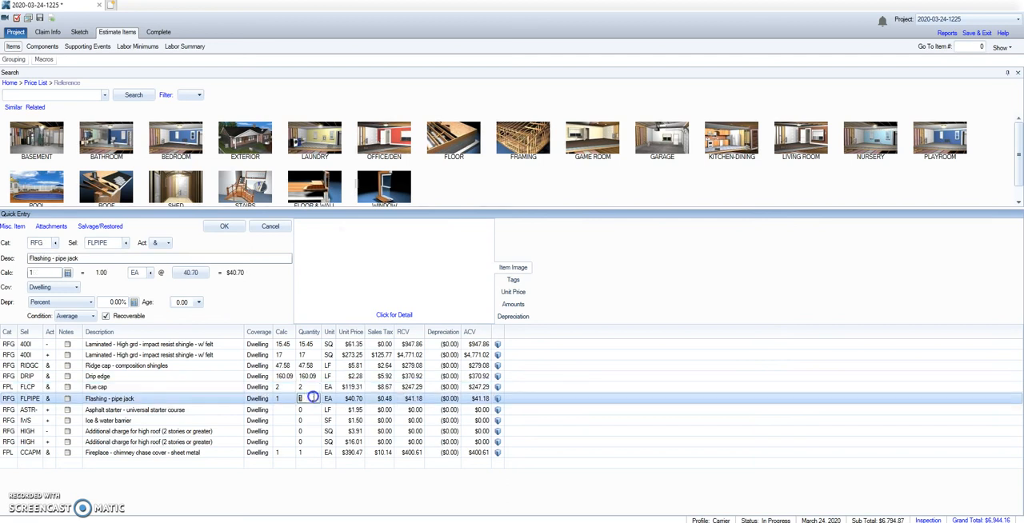
text(2)
Set the asphalt starter course quantity to 95.16 LF and the ice and water barrier quantity to 570.96 SF
click(310, 410)
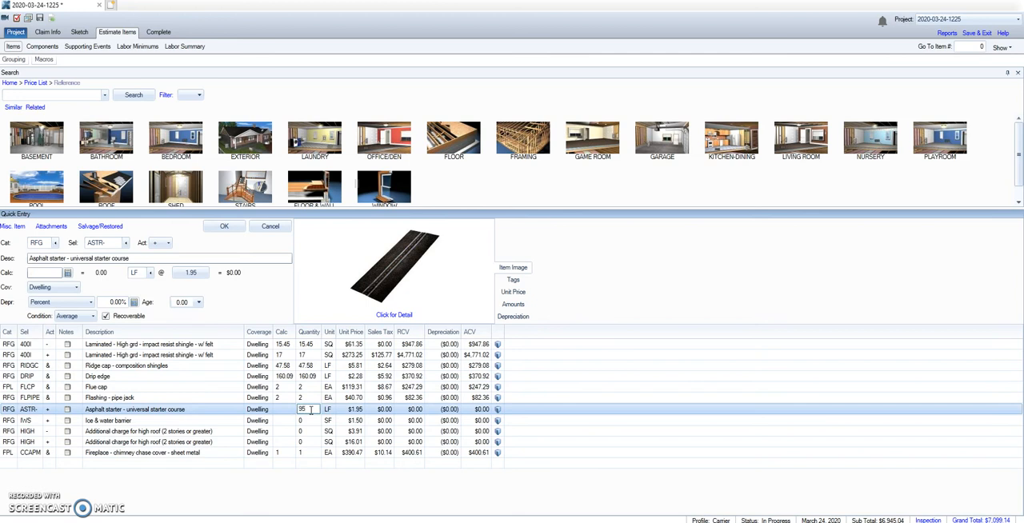
text(95.16)
click(308, 420)
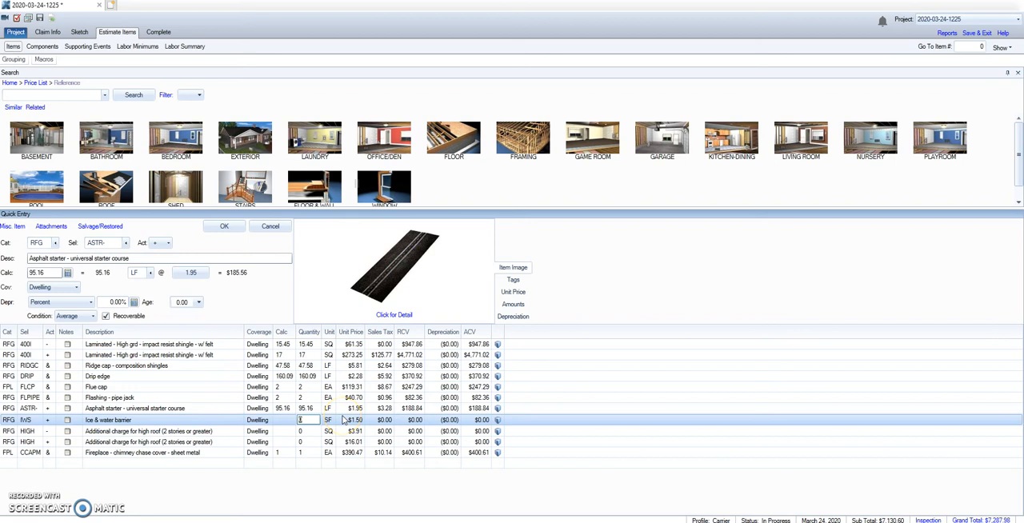
text(570.96)
Set the high roof additional charge quantities to 15.45 SQ for removal and 17 SQ for replacement
click(312, 432)
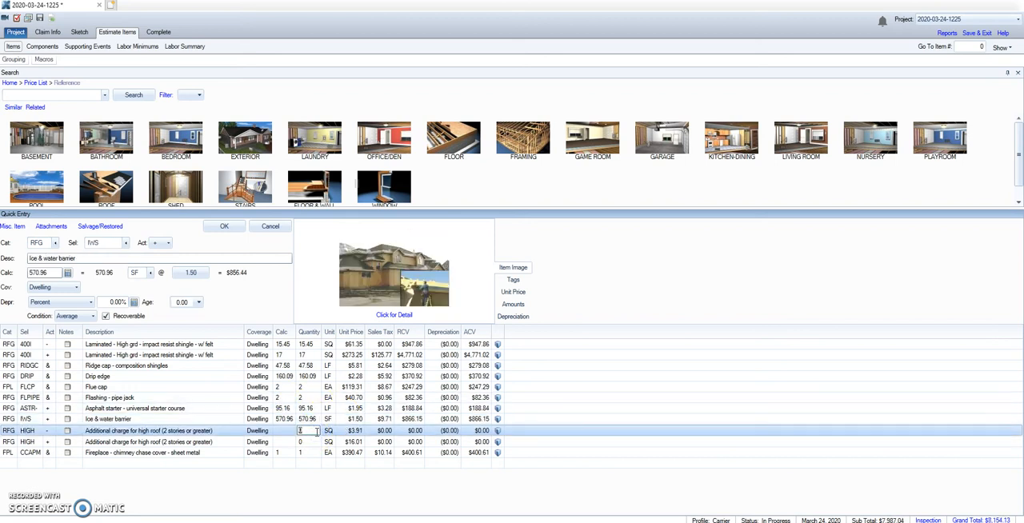
text(15.45)
click(313, 442)
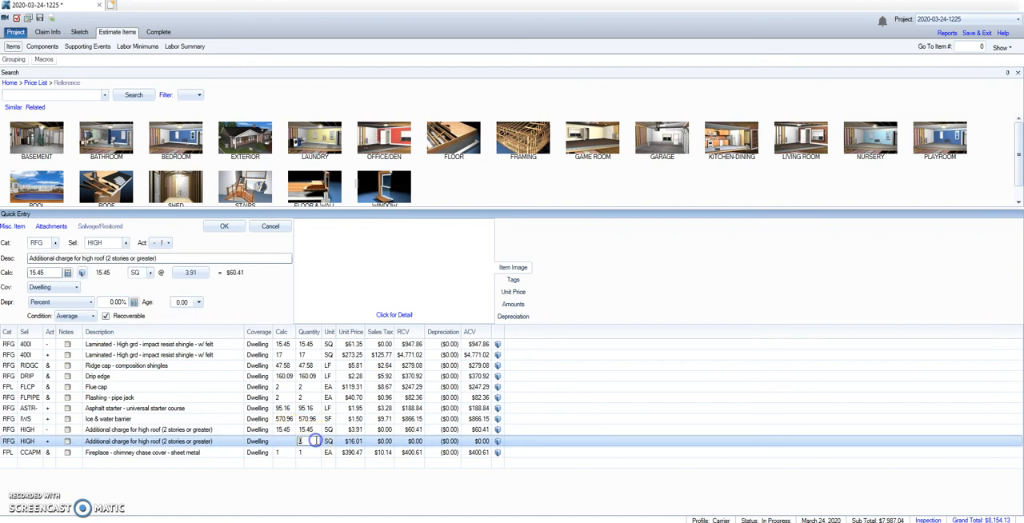
text(17)
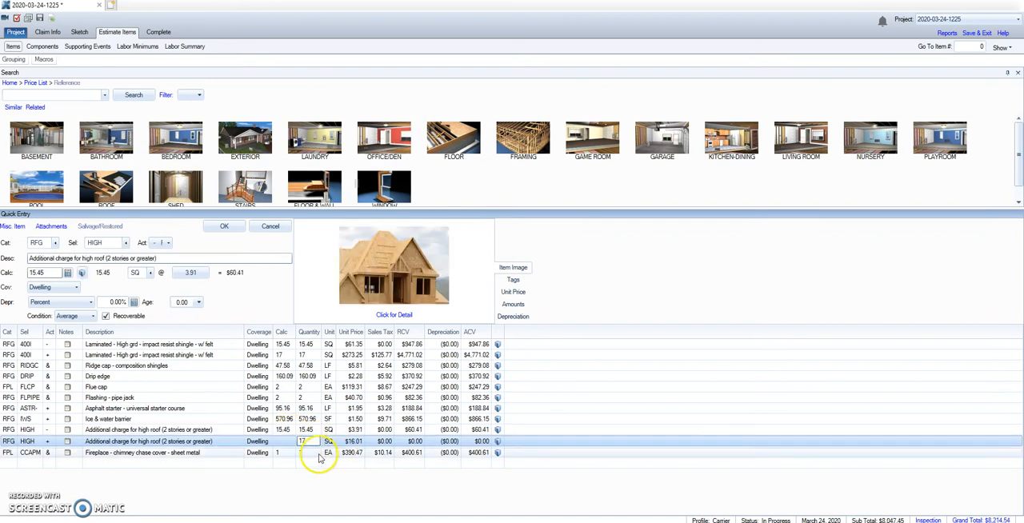
click(309, 452)
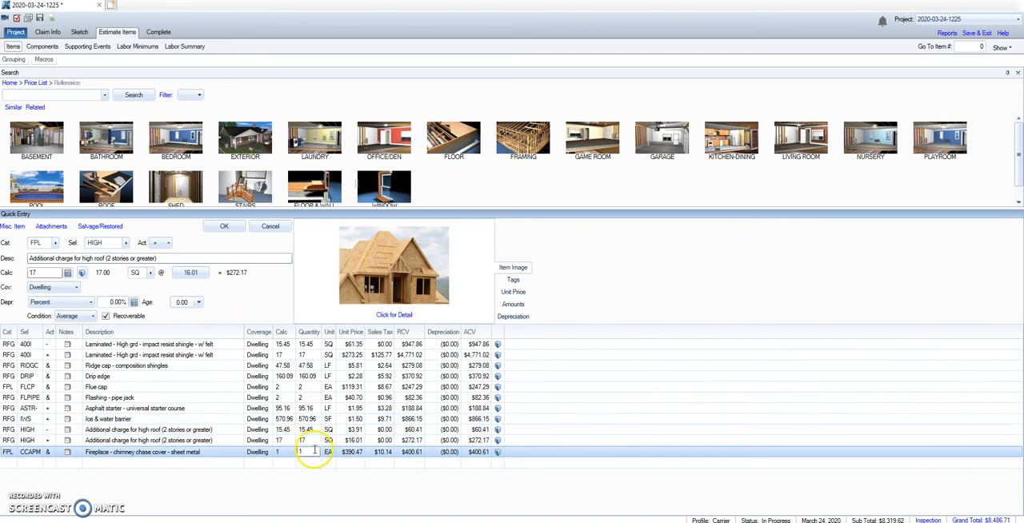
In the Shed group, set the laminated shingle quantities to 3.58 SQ for removal and 3.67 SQ for replacement
click(13, 59)
double_click(56, 122)
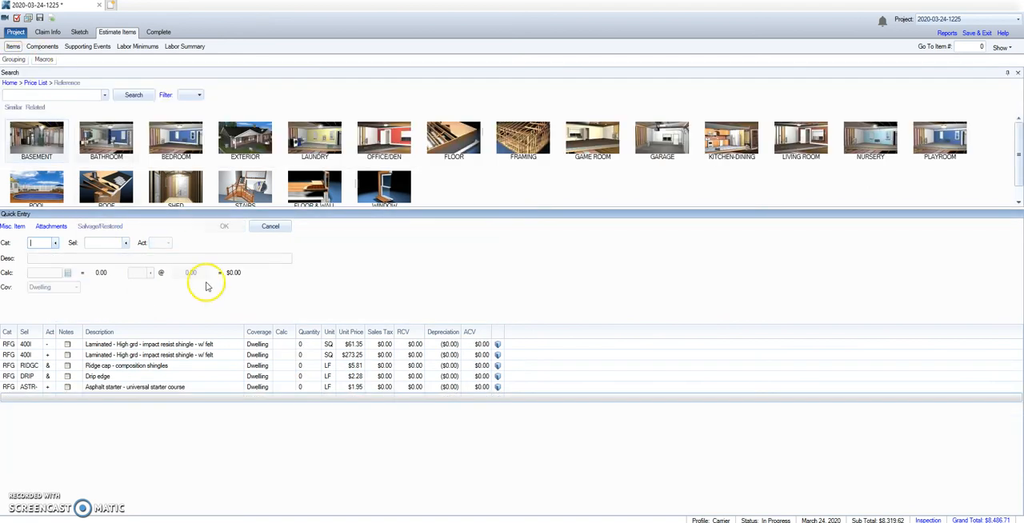
click(309, 345)
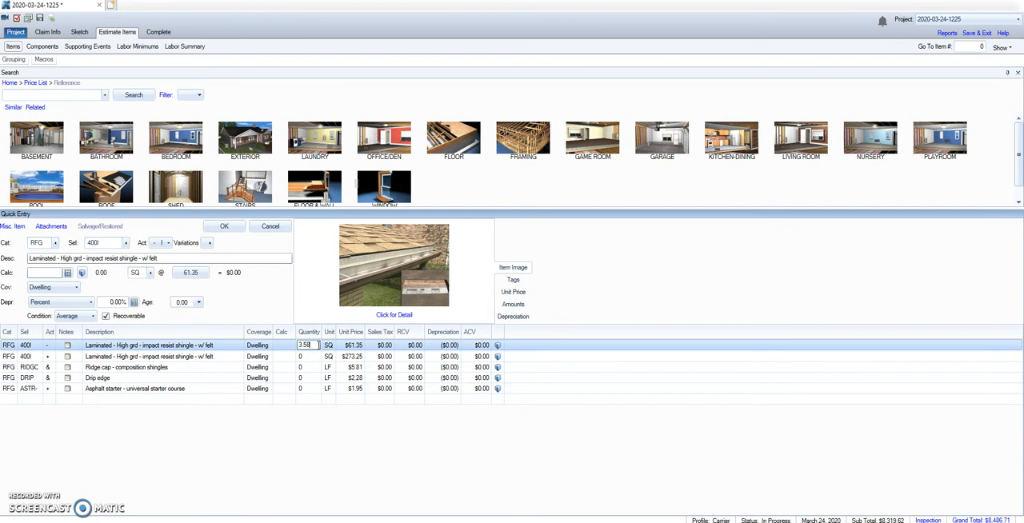
click(294, 356)
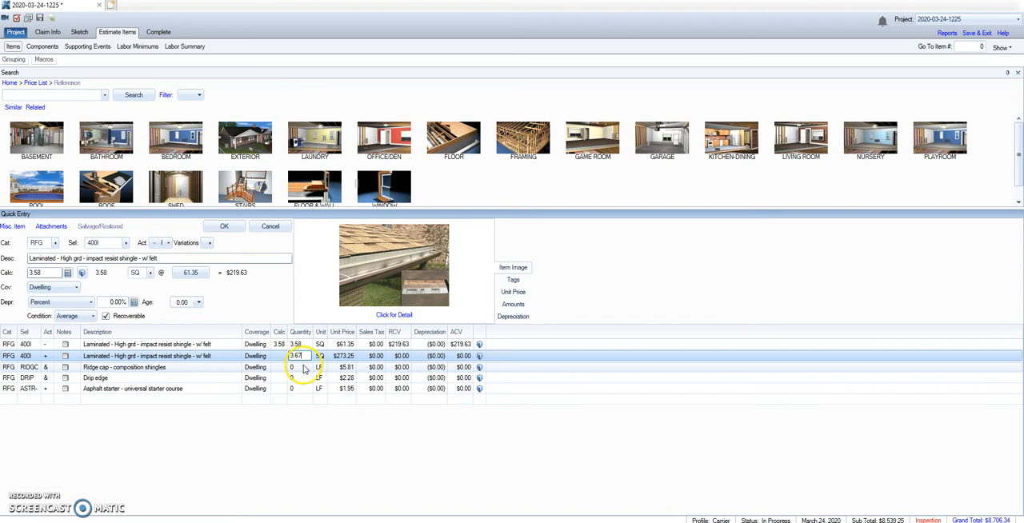
Set the shed's ridge cap quantity to 16.5 LF, drip edge to 76.33 LF and asphalt starter course to 33 LF
click(303, 368)
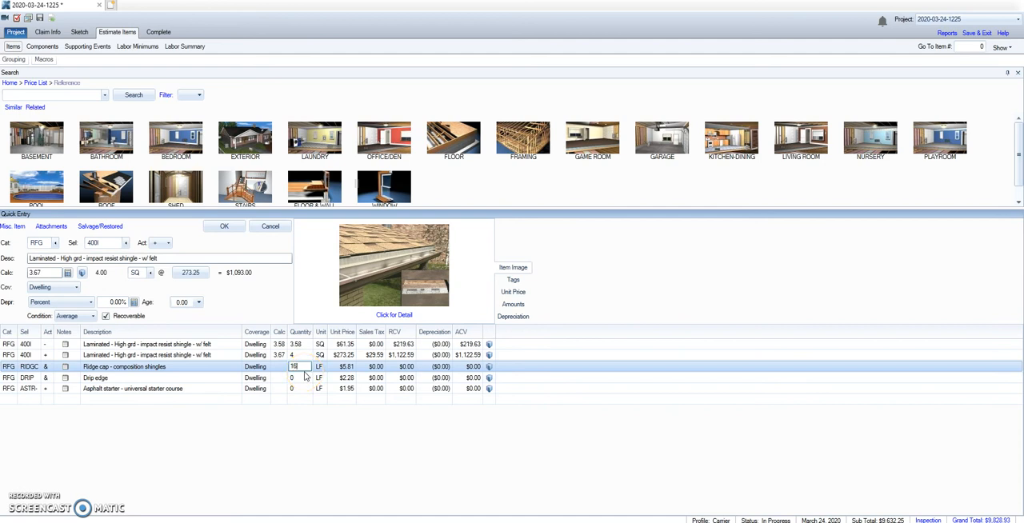
click(304, 377)
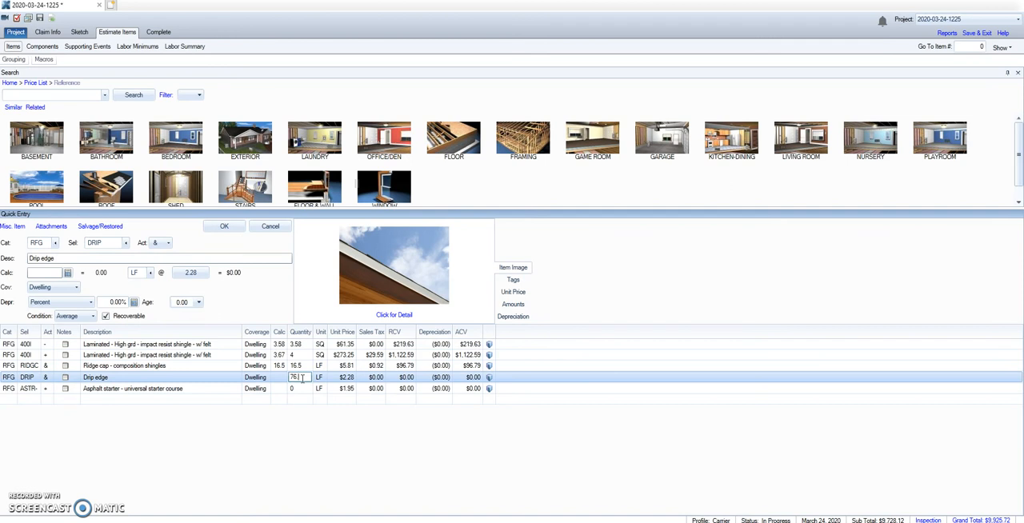
click(295, 389)
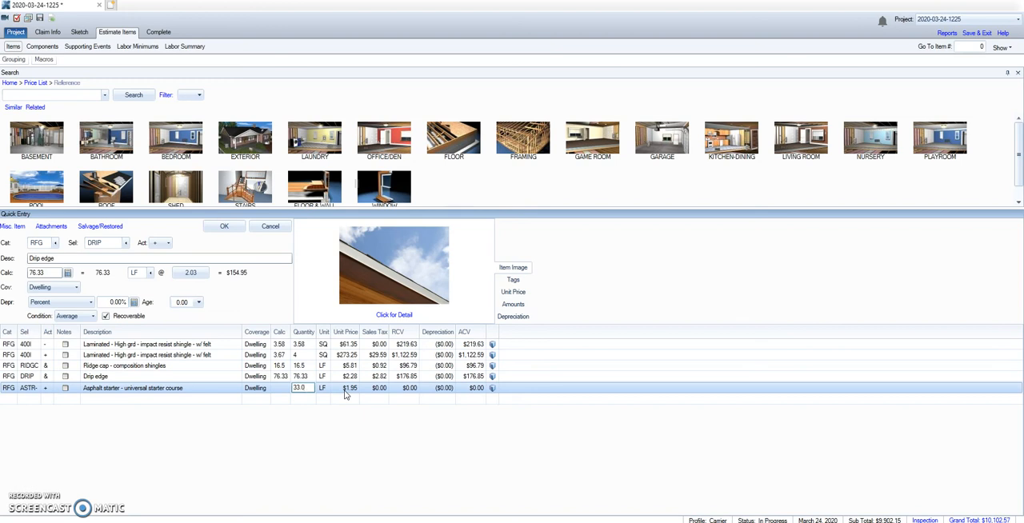
text(33.0)
key(Return)
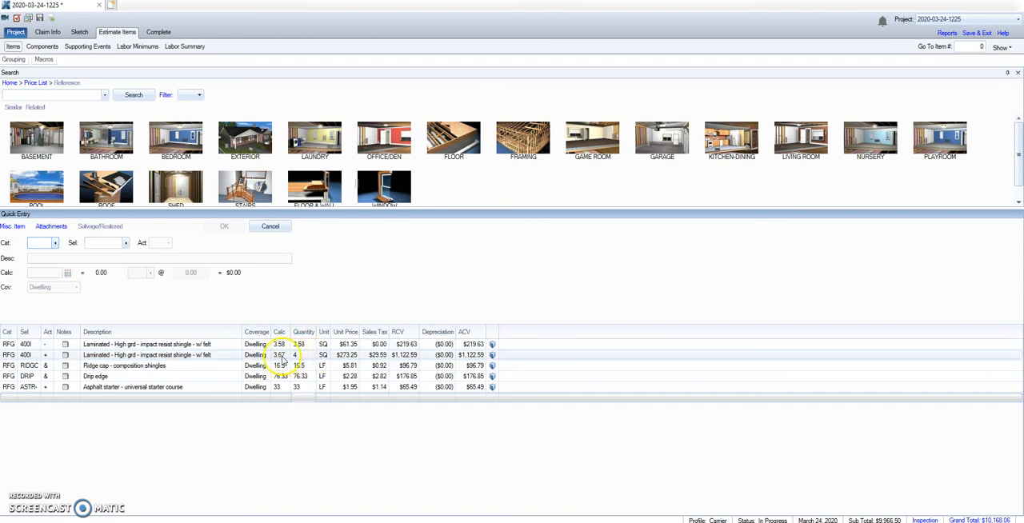
click(298, 355)
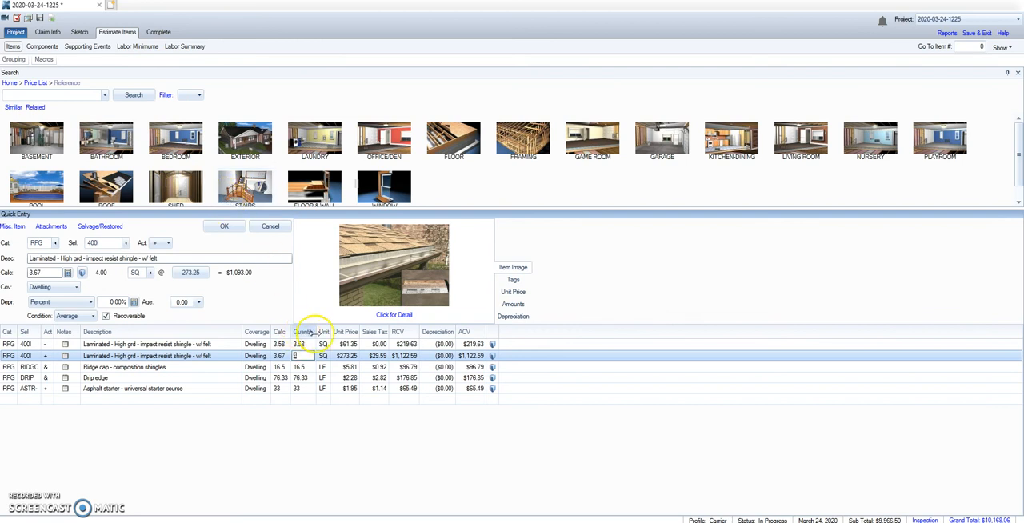
Clear the policy number from the claim's coverage and loss information
click(159, 33)
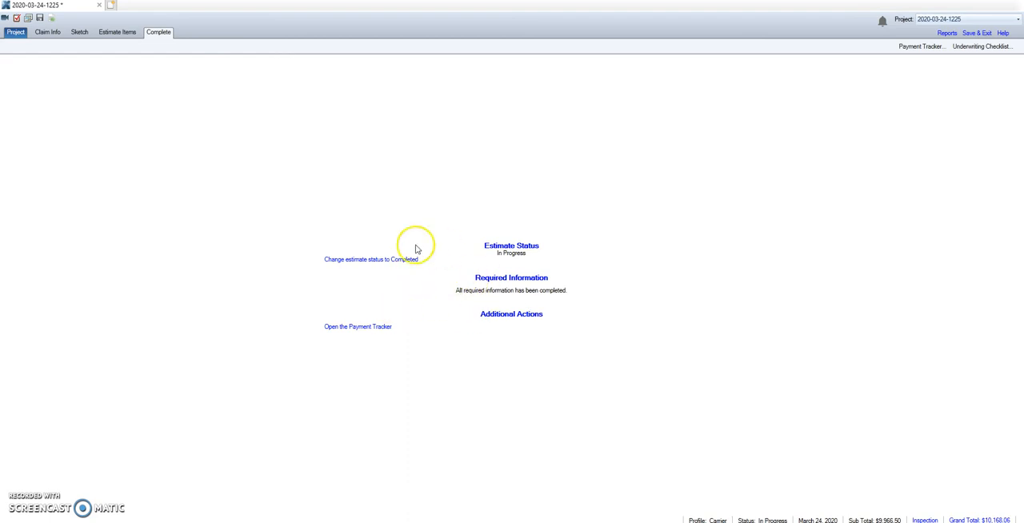
click(49, 35)
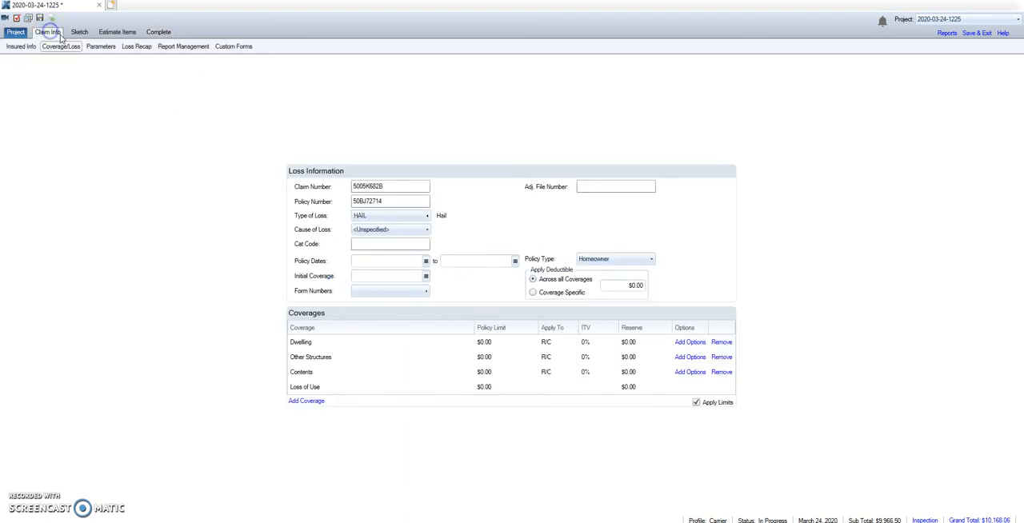
click(101, 46)
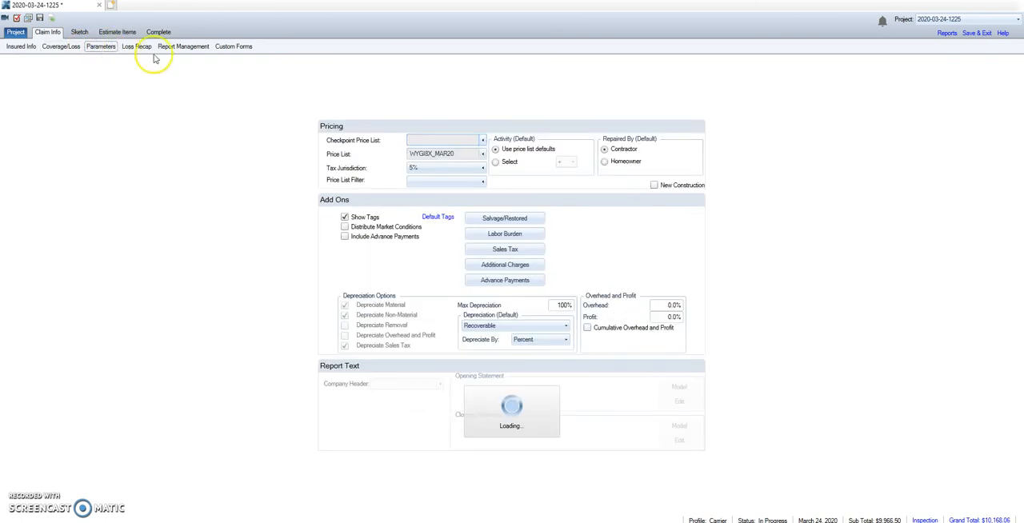
click(64, 46)
drag(406, 201, 269, 194)
drag(422, 202, 225, 198)
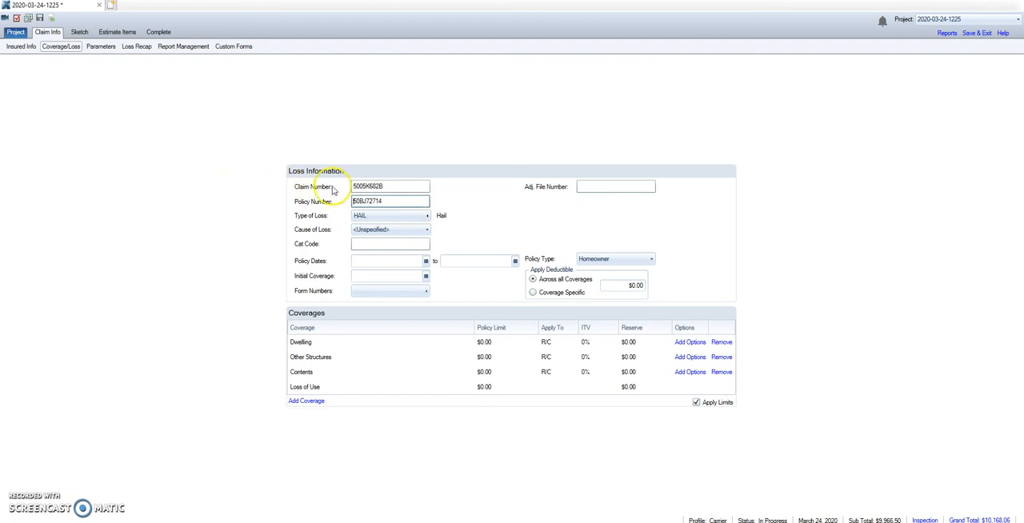
drag(392, 202, 251, 201)
key(BackSpace)
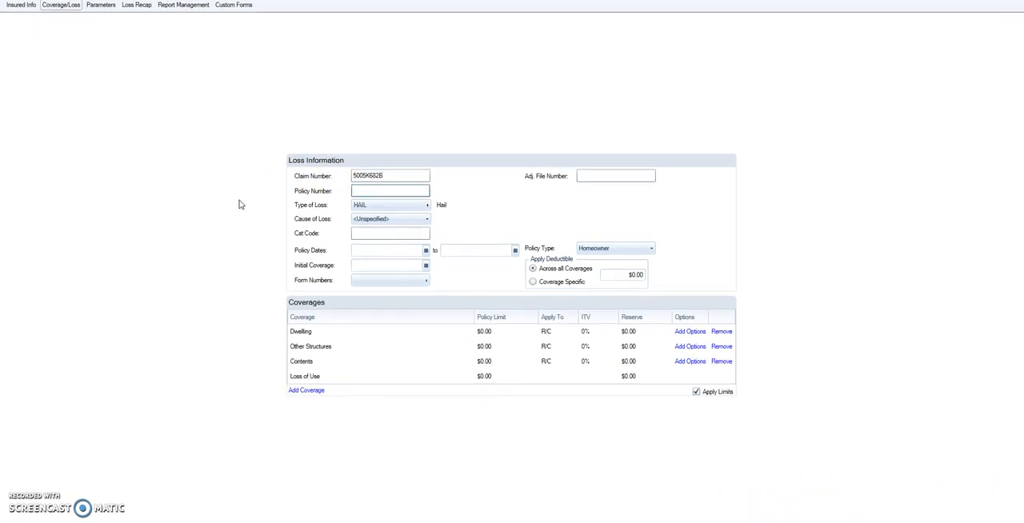
key(ctrl+z)
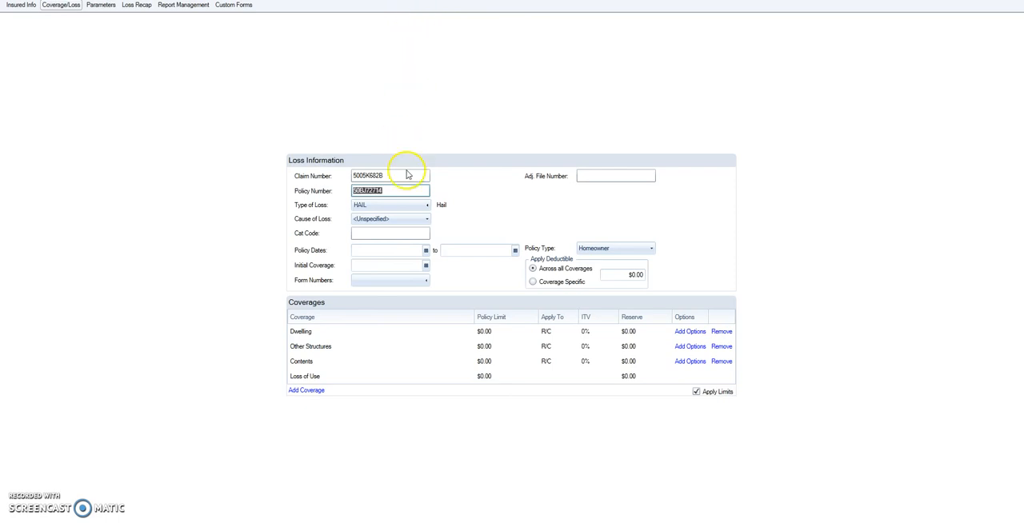
key(BackSpace)
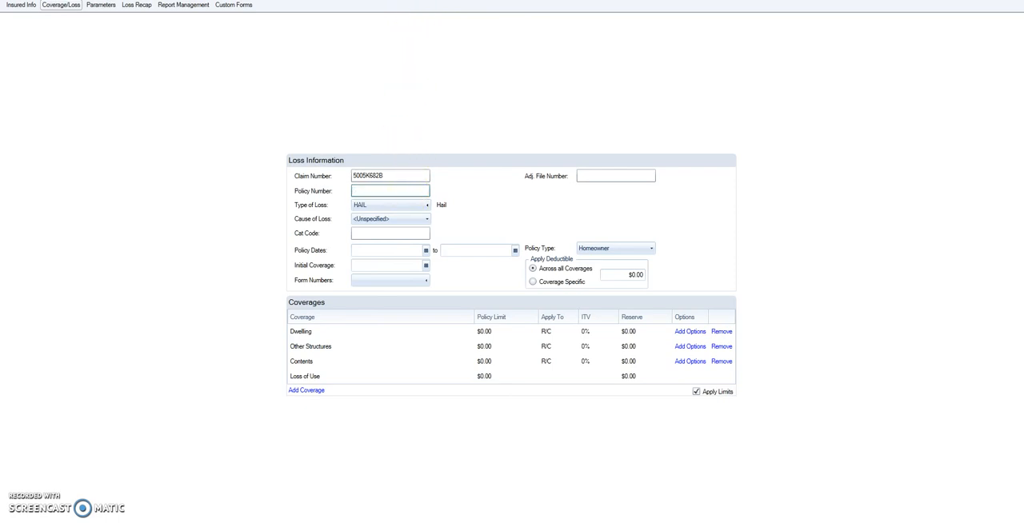
click(971, 2)
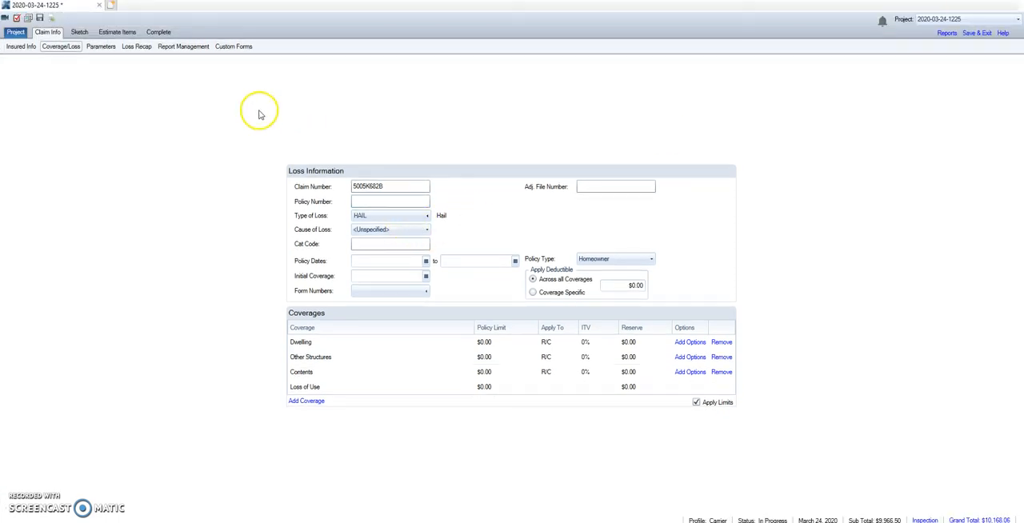
Open the estimate's required information, fill in the missing policy number and finish the check
click(159, 32)
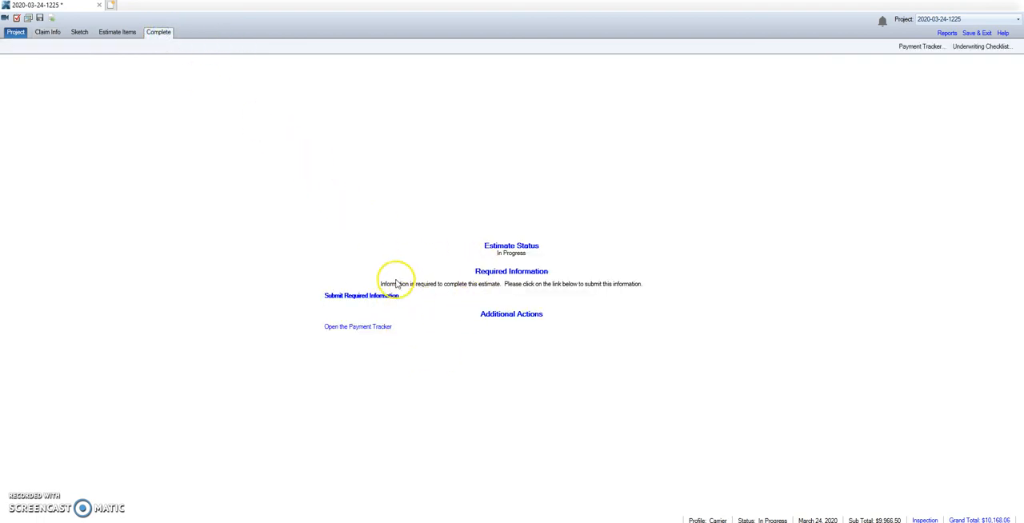
click(390, 298)
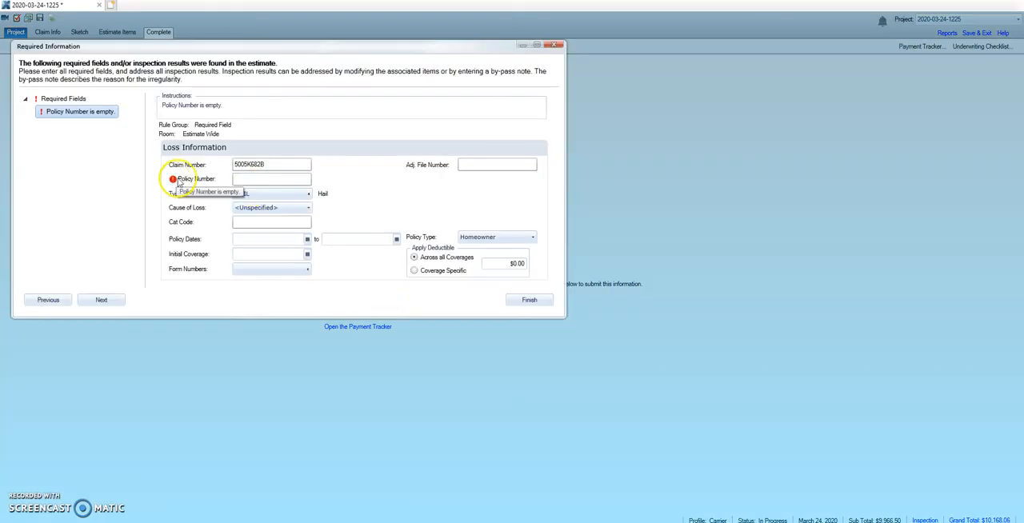
click(270, 178)
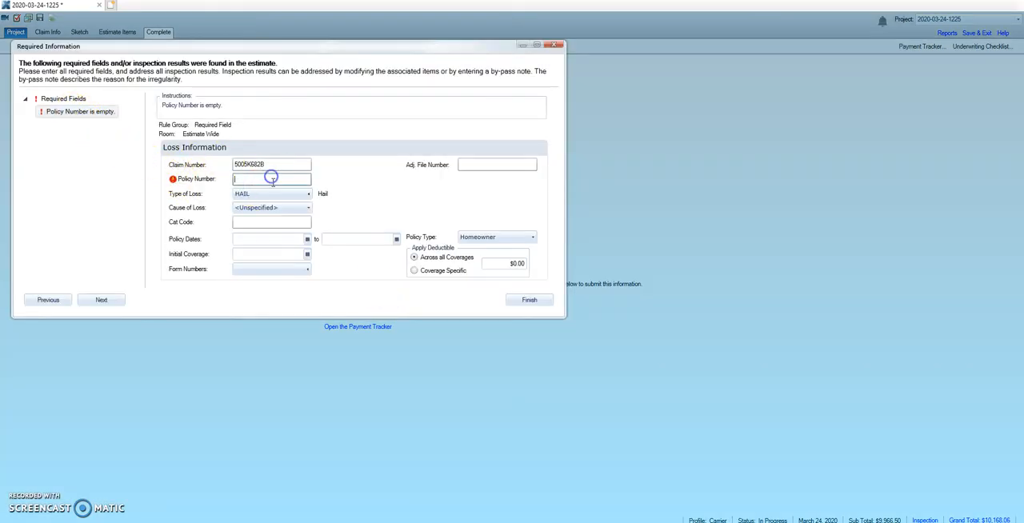
key(ctrl+v)
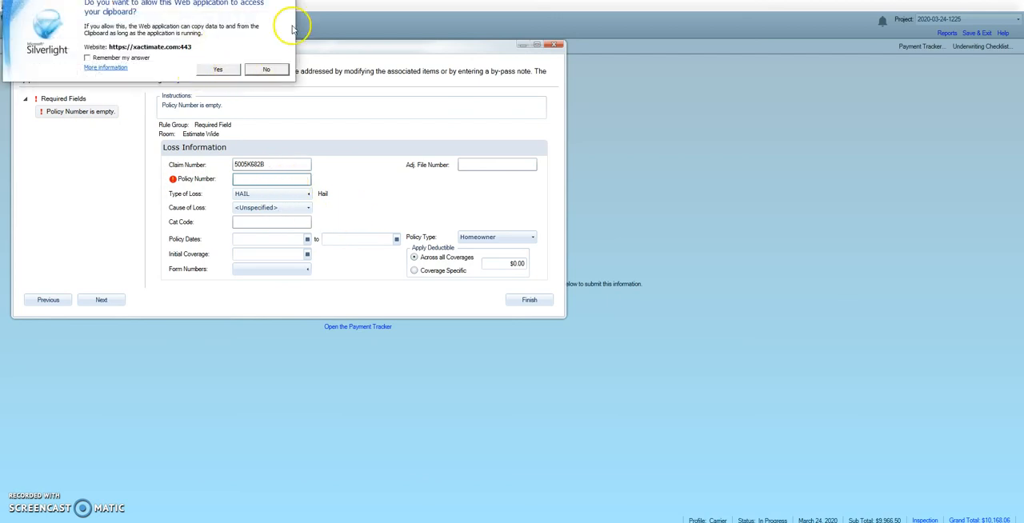
click(284, 0)
click(272, 181)
key(ctrl+v)
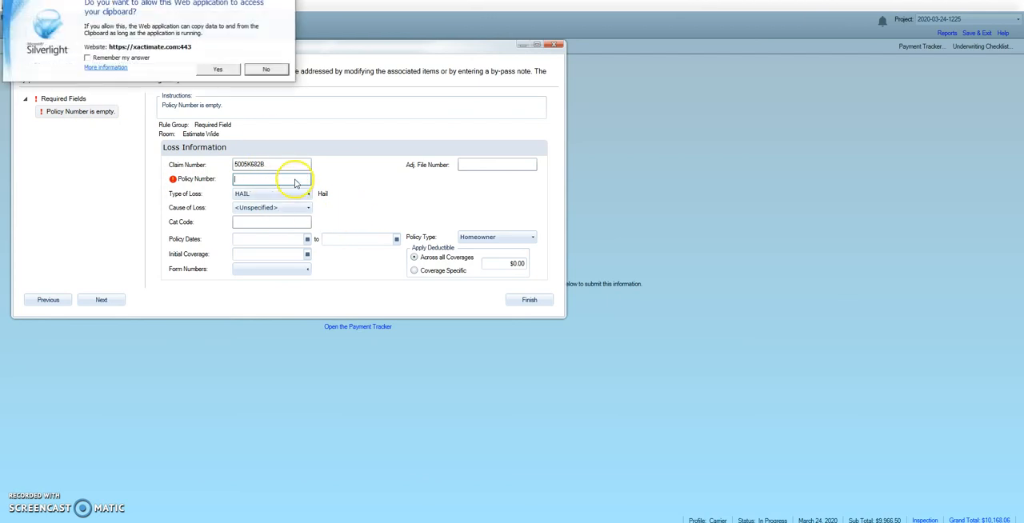
click(283, 0)
click(287, 181)
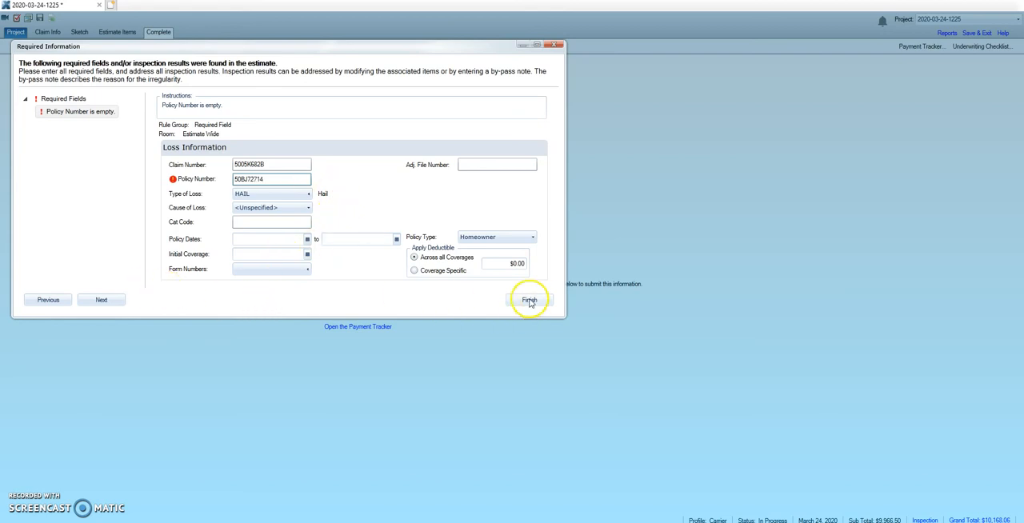
click(109, 304)
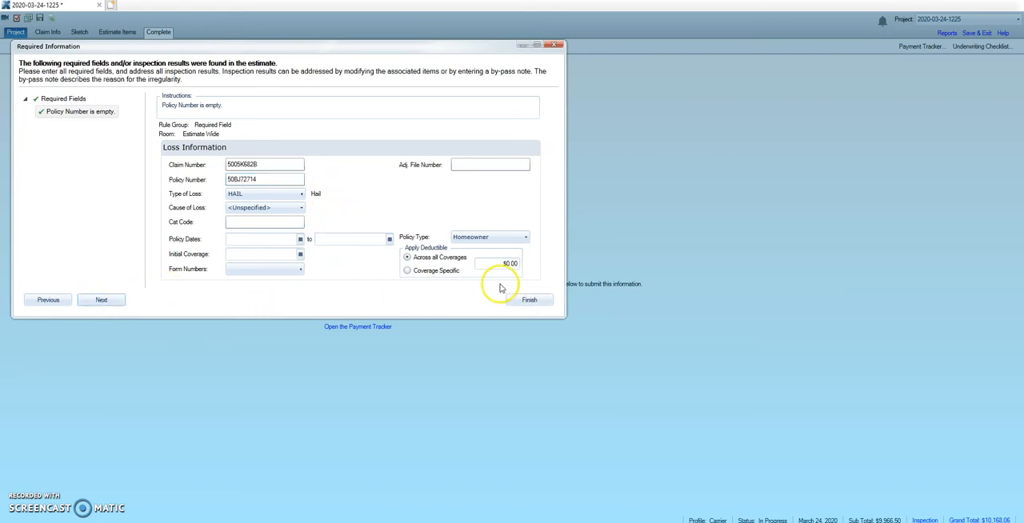
click(529, 302)
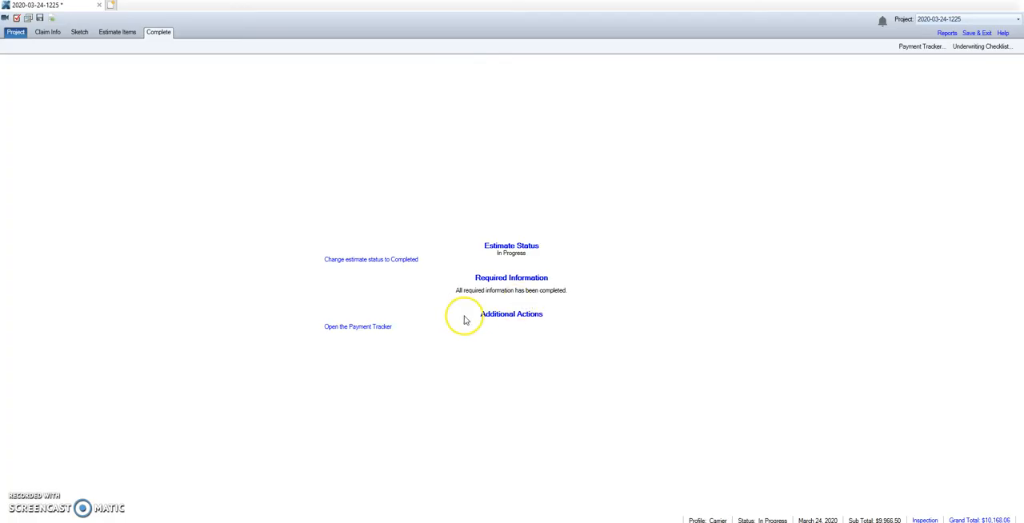
Change the estimate status to Completed and resequence the line numbers
click(401, 260)
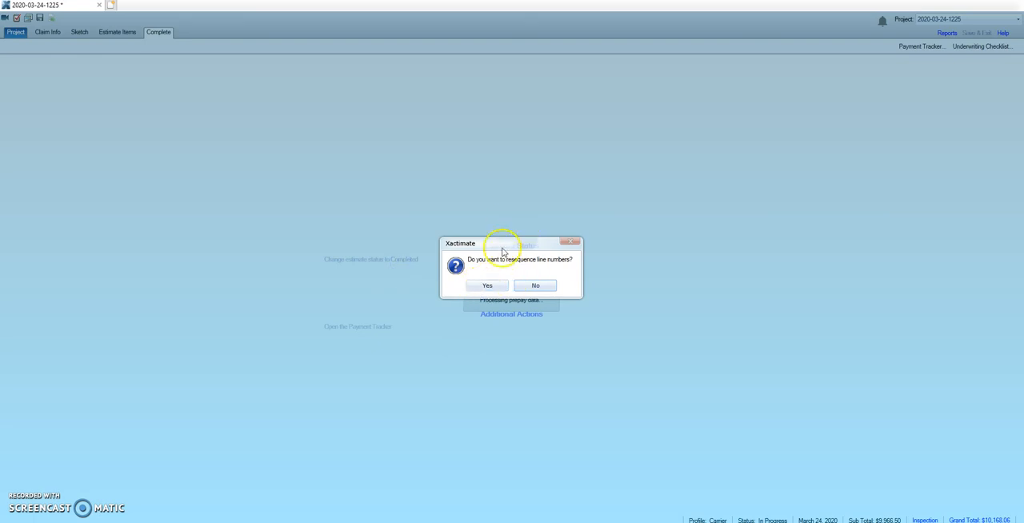
click(487, 290)
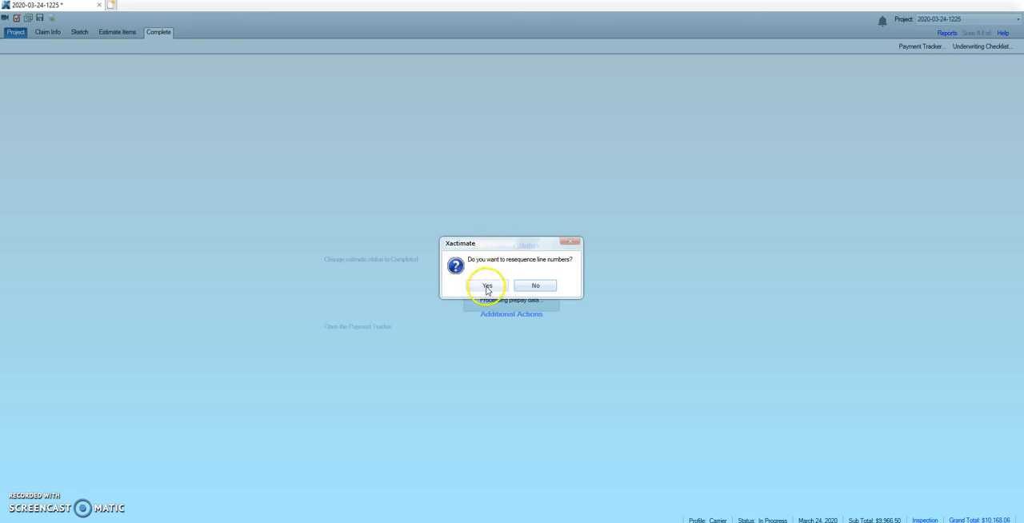
click(485, 288)
click(356, 160)
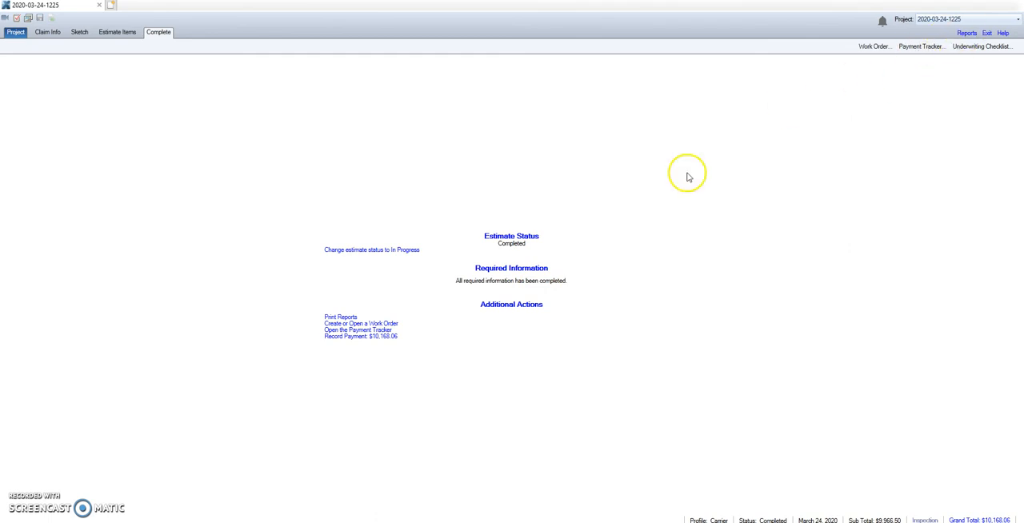
Export the Final Draft estimate report, saving the file under the customer's full name followed by "Xactimate Estimate"
click(968, 33)
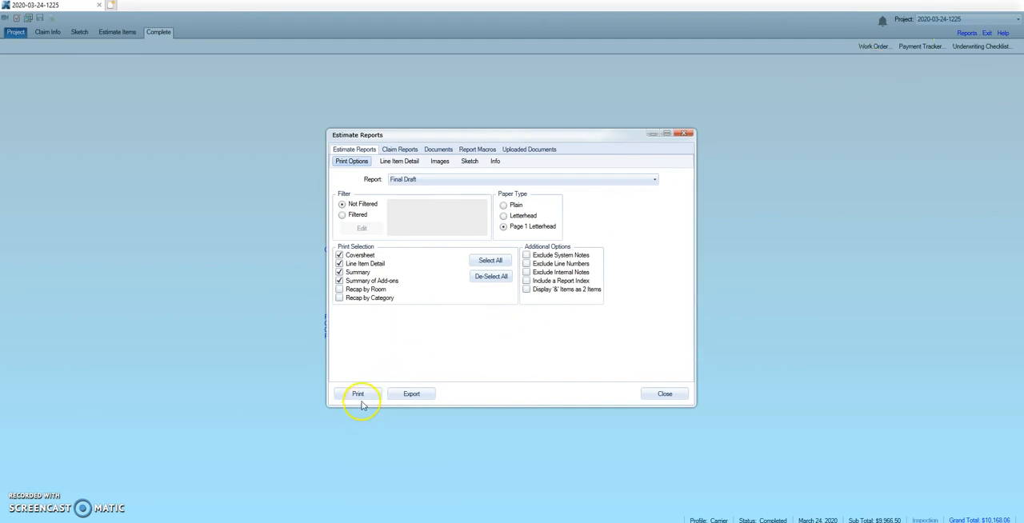
click(428, 396)
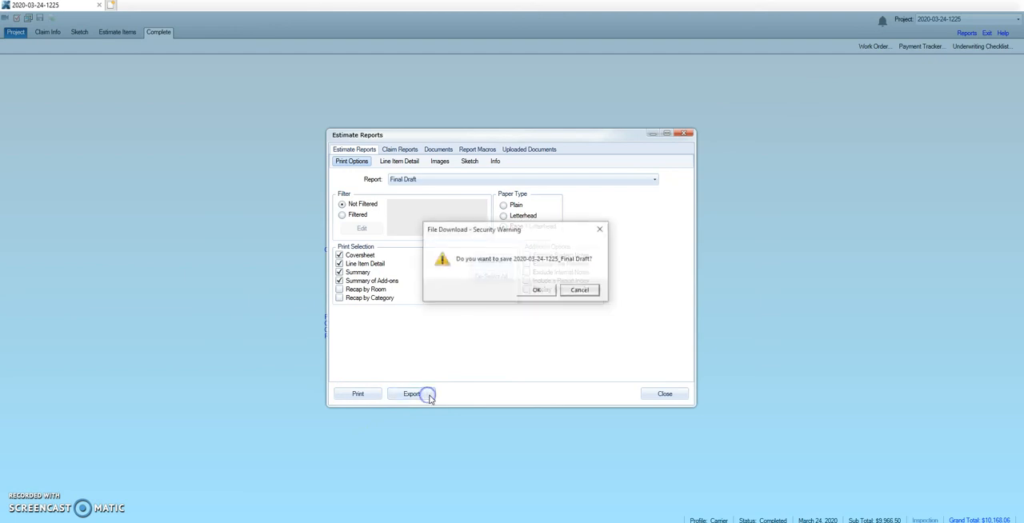
click(540, 292)
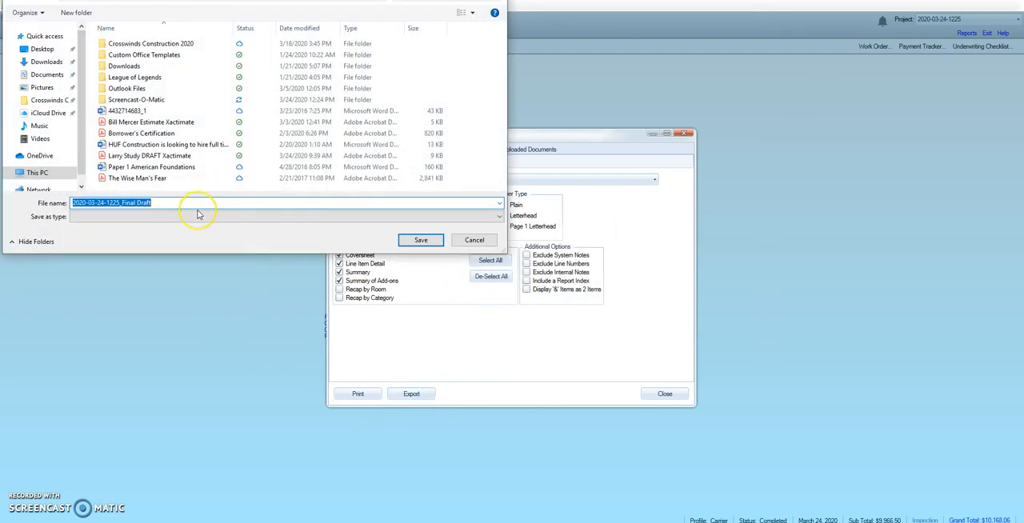
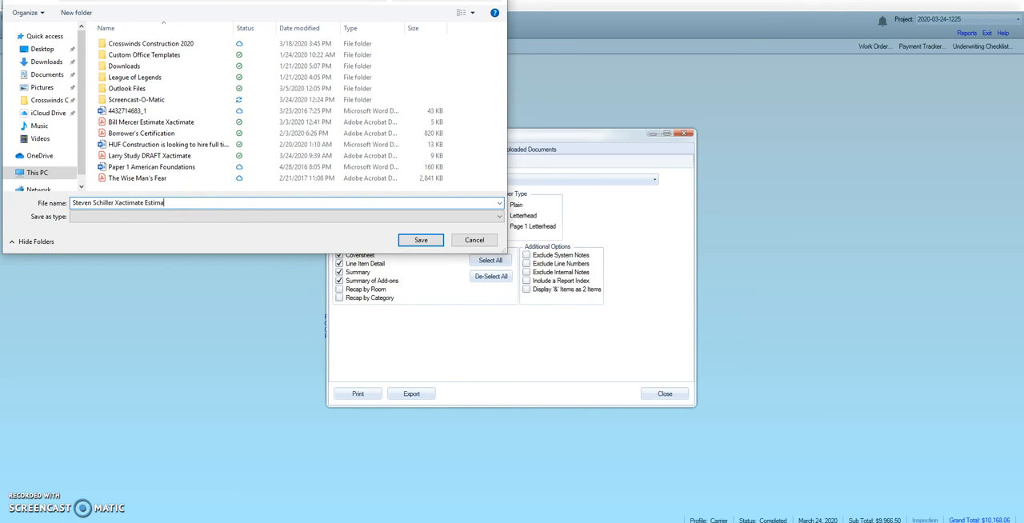
key(Return)
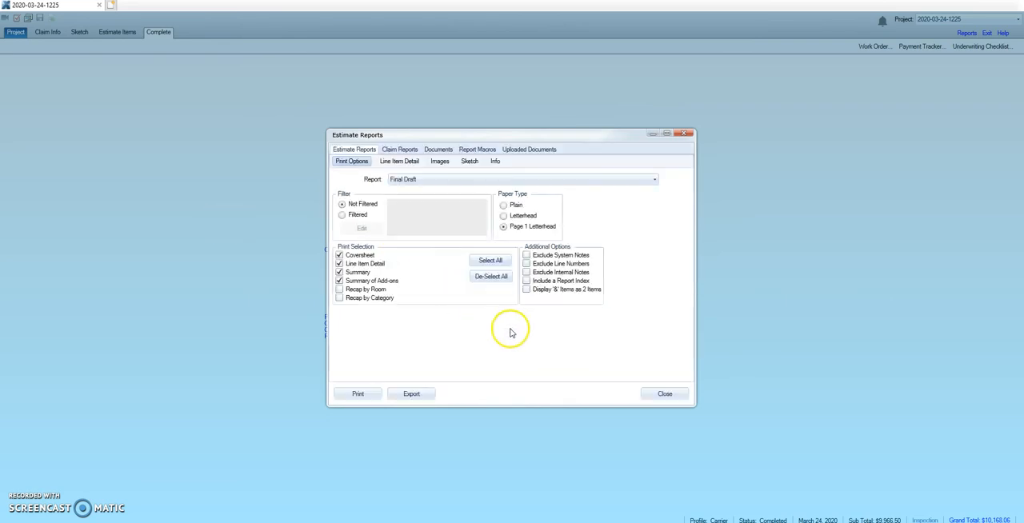
Generate the printable Final Draft report and print one copy of all pages on the Brother HL-L2395DW series printer
click(368, 396)
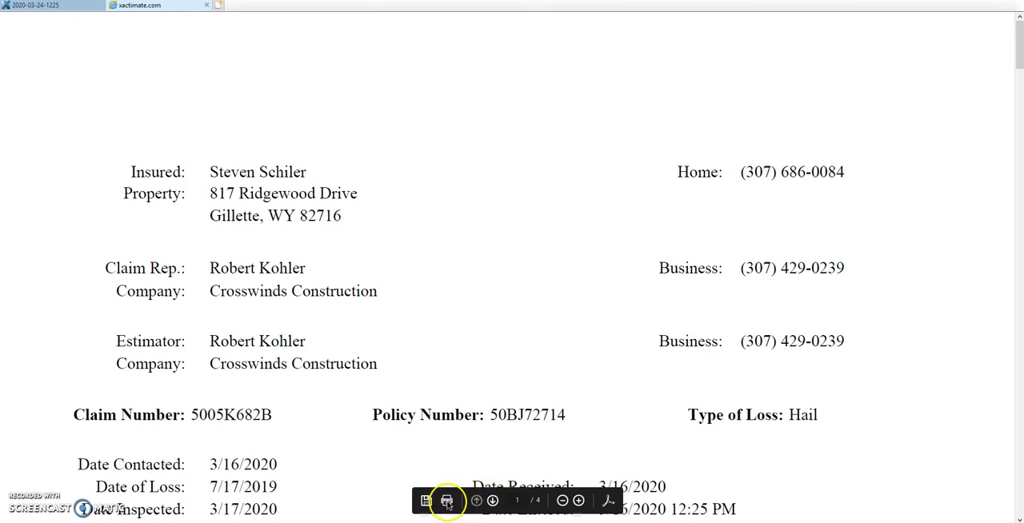
click(446, 502)
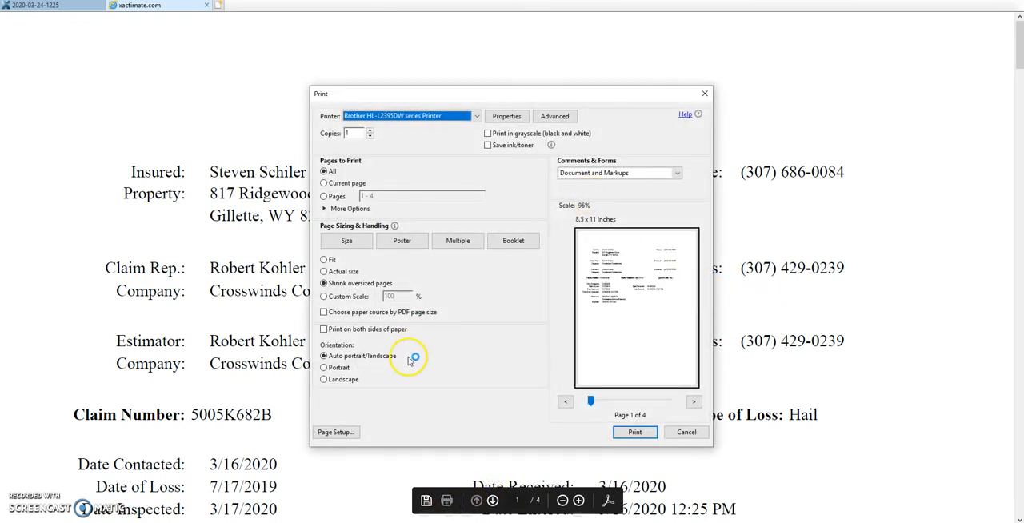
click(376, 330)
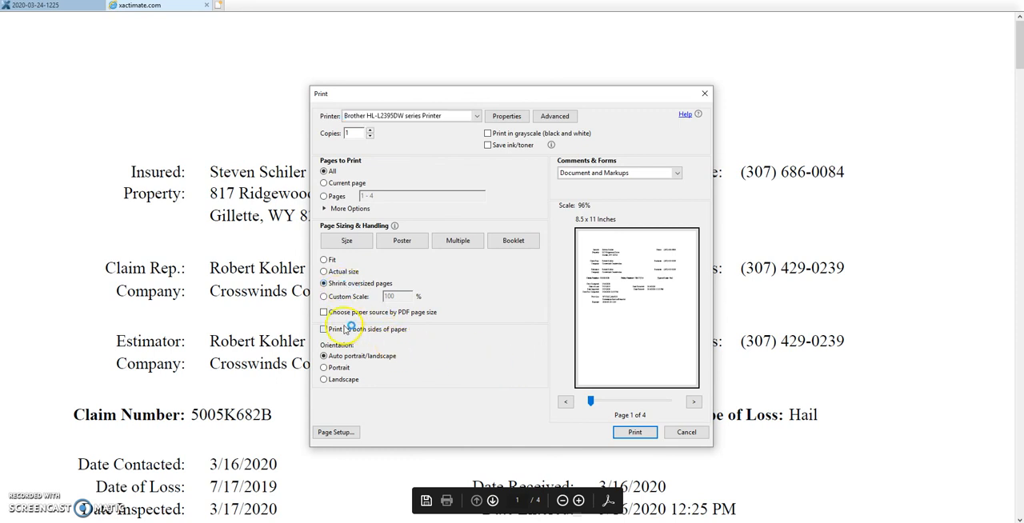
click(644, 432)
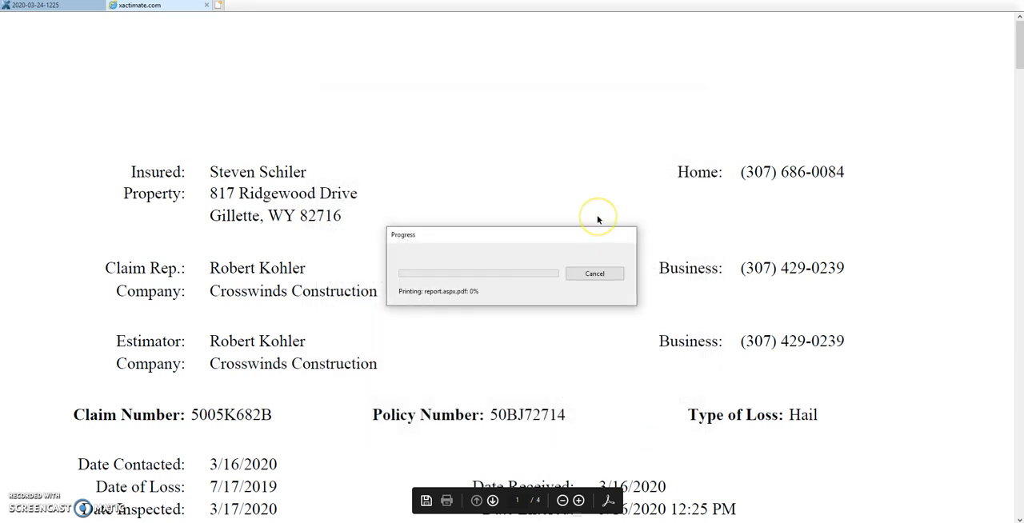